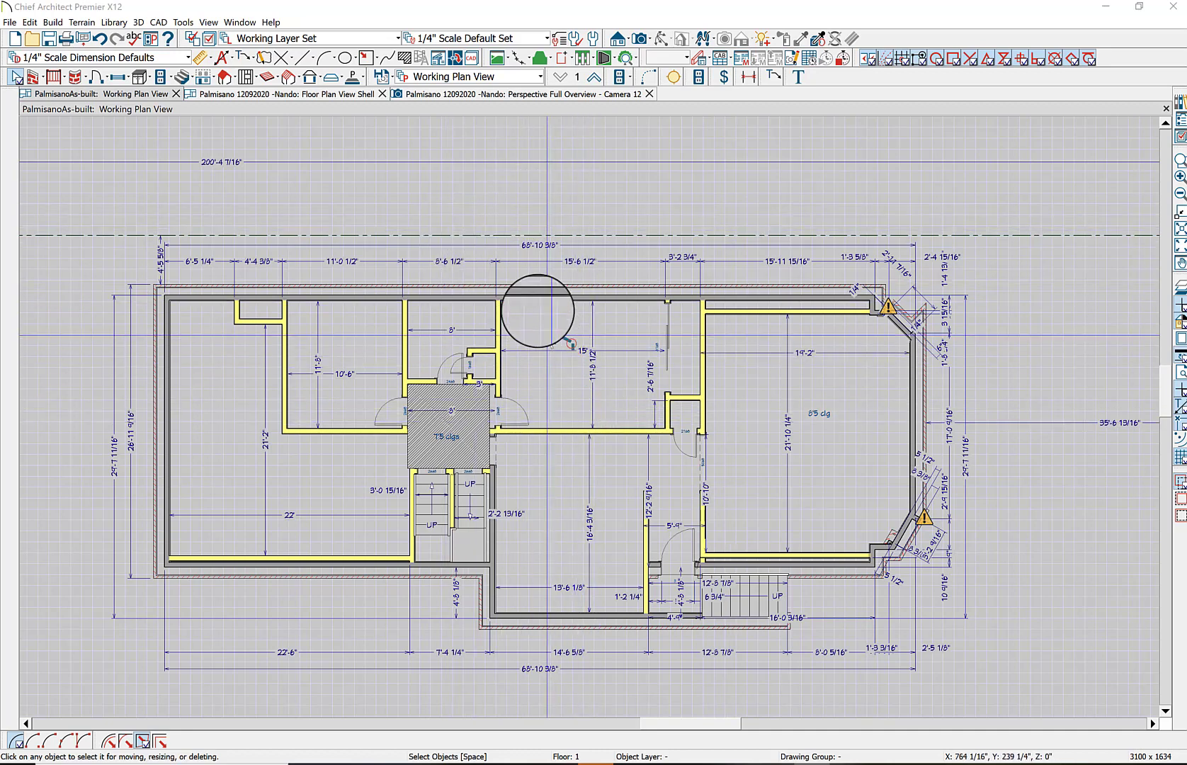
# Check the general specification of the long exterior wall along the plan's upper side
pyautogui.click(535, 293)
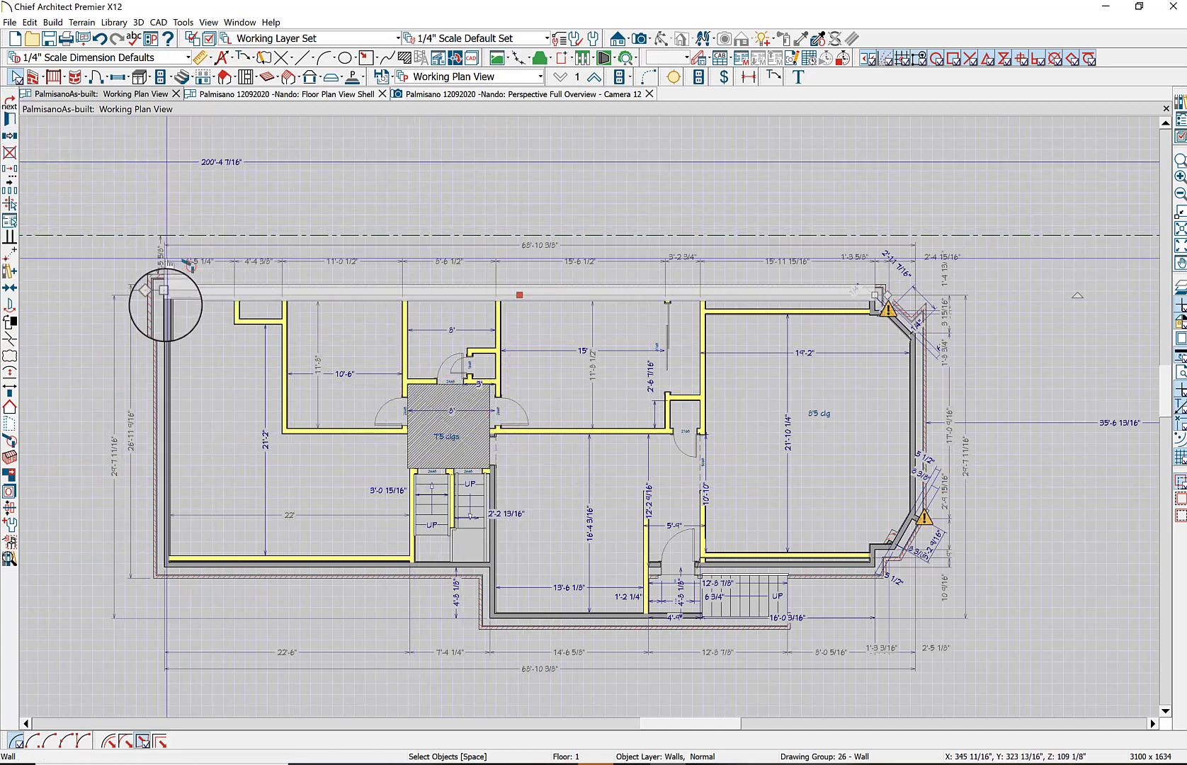
pyautogui.click(10, 122)
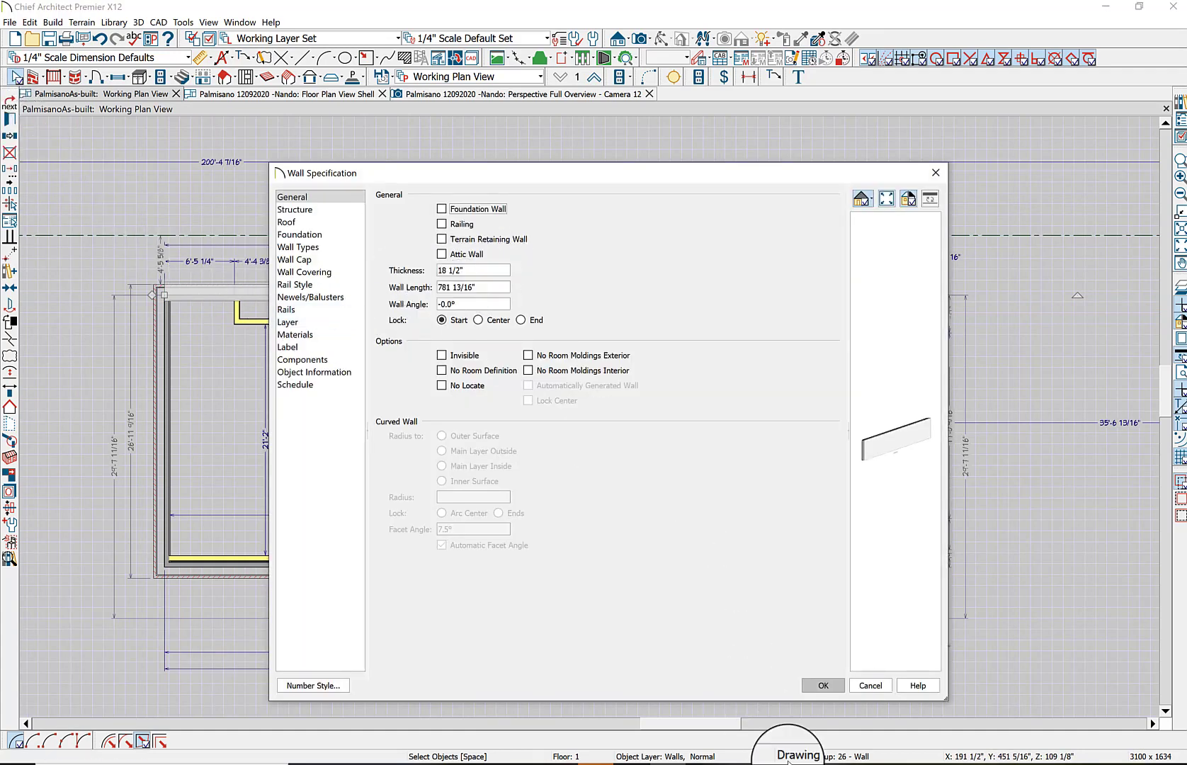
pyautogui.click(824, 681)
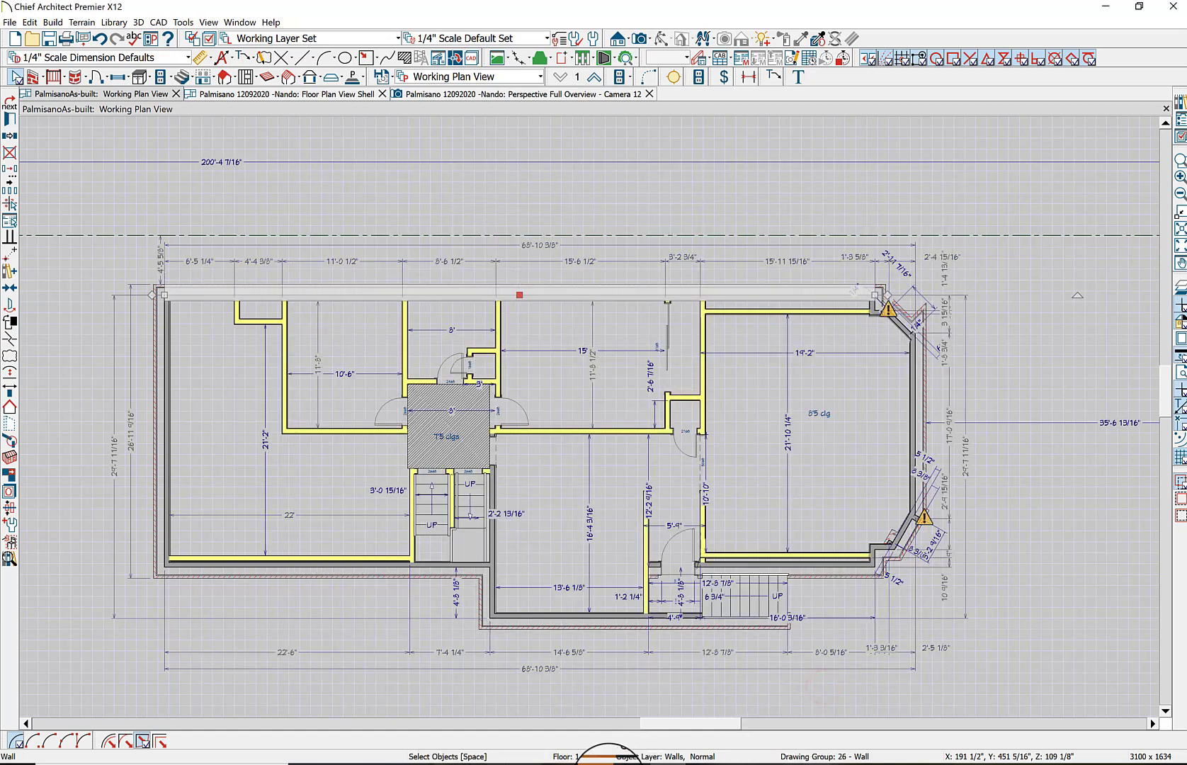
# Switch to the blueprint photo image4.JPEG and examine the wall thicknesses around the cellar, vestibule and living room bay
pyautogui.click(413, 762)
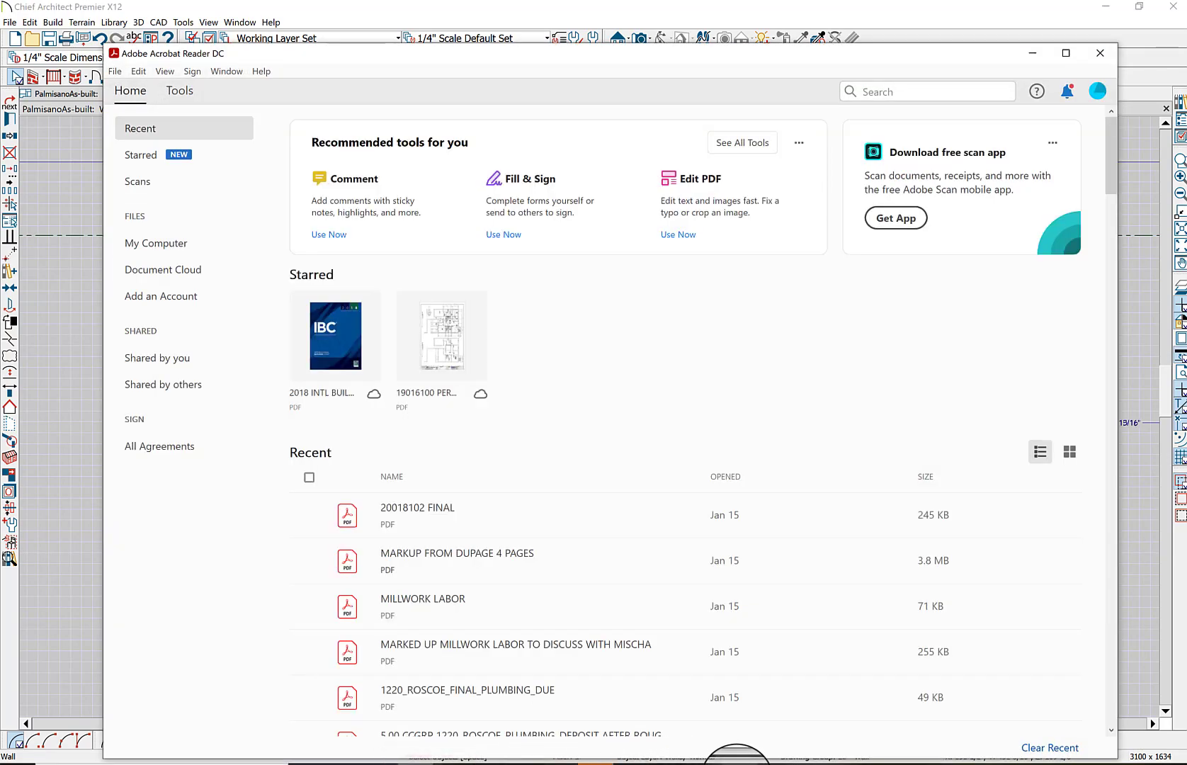
pyautogui.click(741, 762)
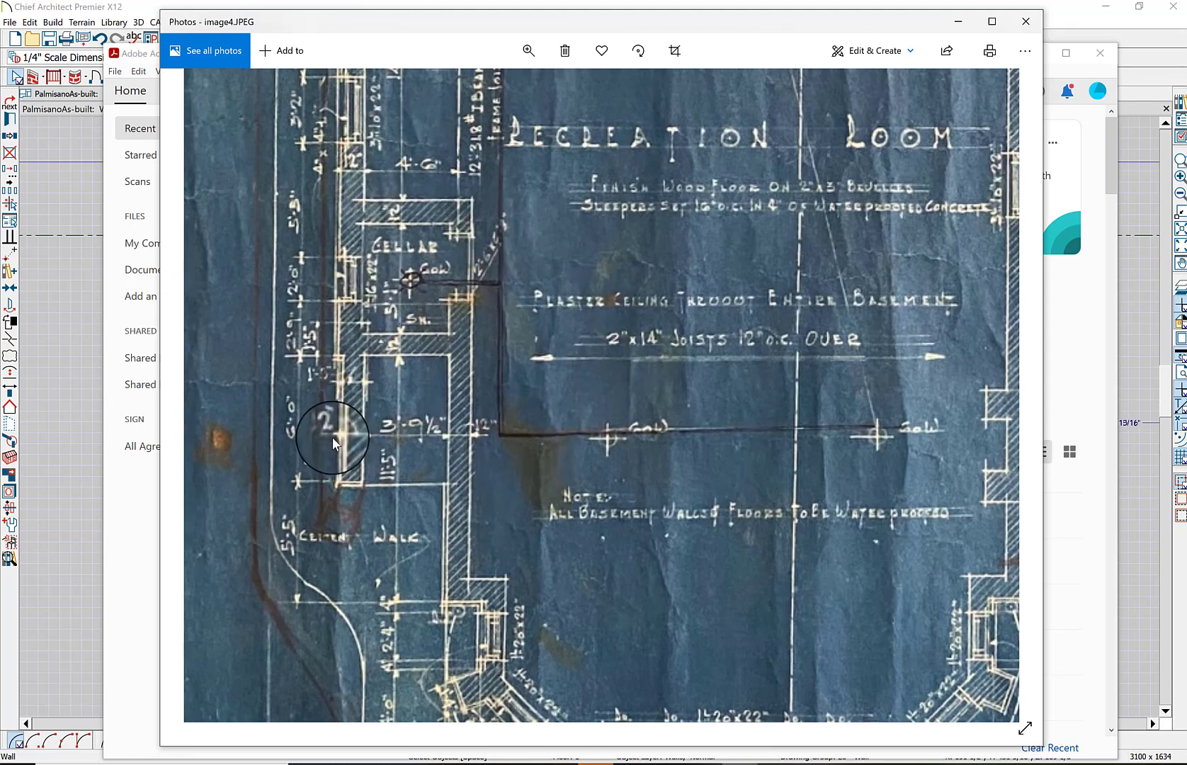
pyautogui.moveTo(693, 347)
pyautogui.mouseDown()
pyautogui.moveTo(445, 354)
pyautogui.moveTo(346, 339)
pyautogui.mouseUp()
pyautogui.moveTo(801, 321); pyautogui.dragTo(326, 318)
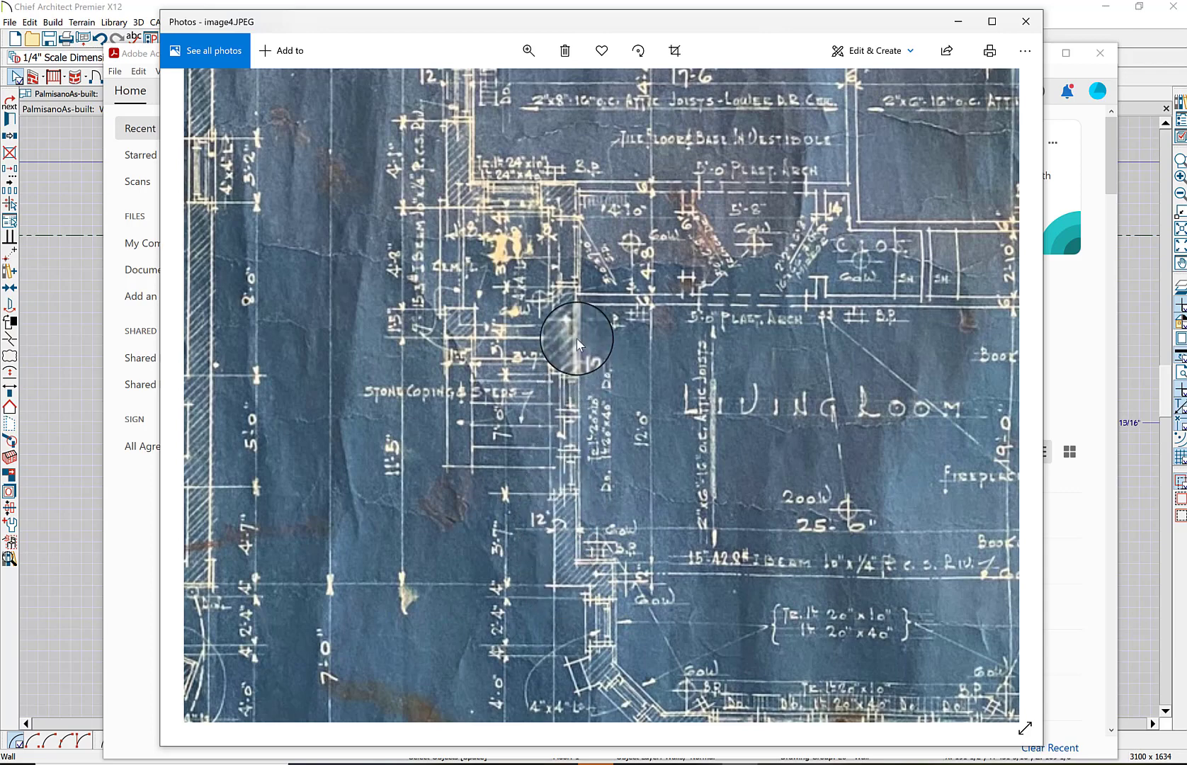
pyautogui.moveTo(580, 336); pyautogui.dragTo(548, 379)
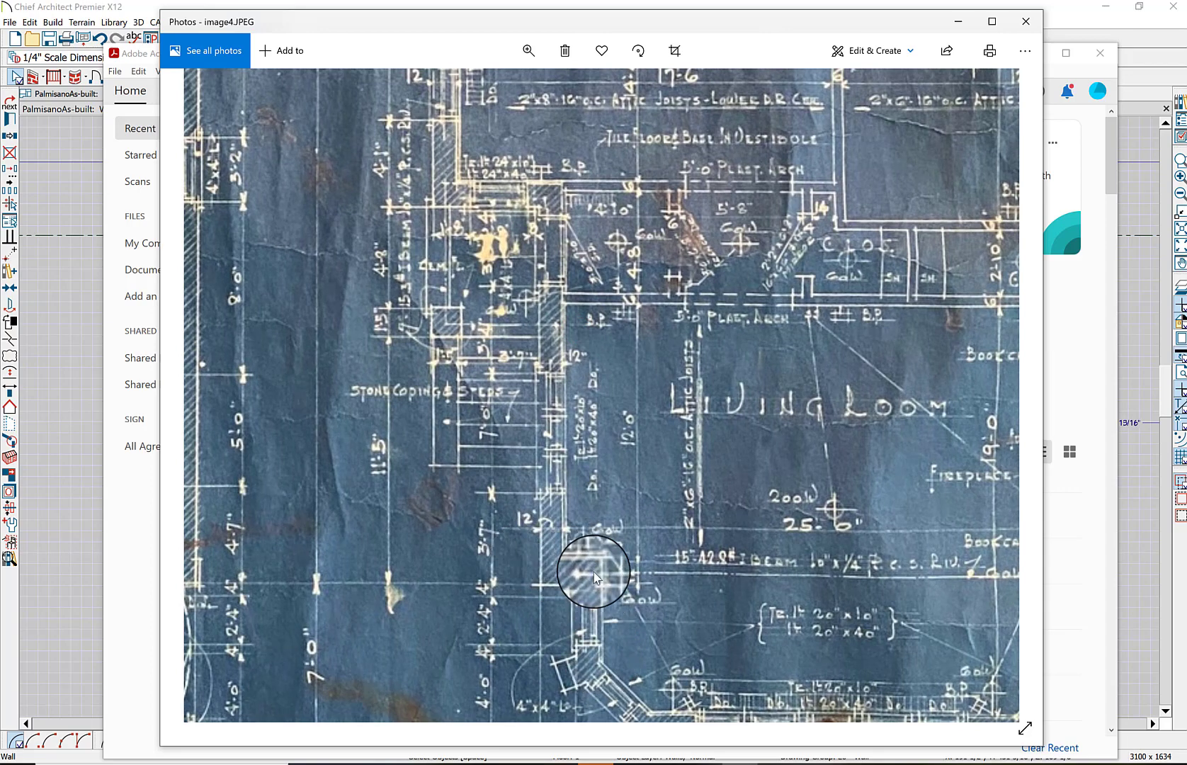
pyautogui.moveTo(755, 383); pyautogui.dragTo(577, 98)
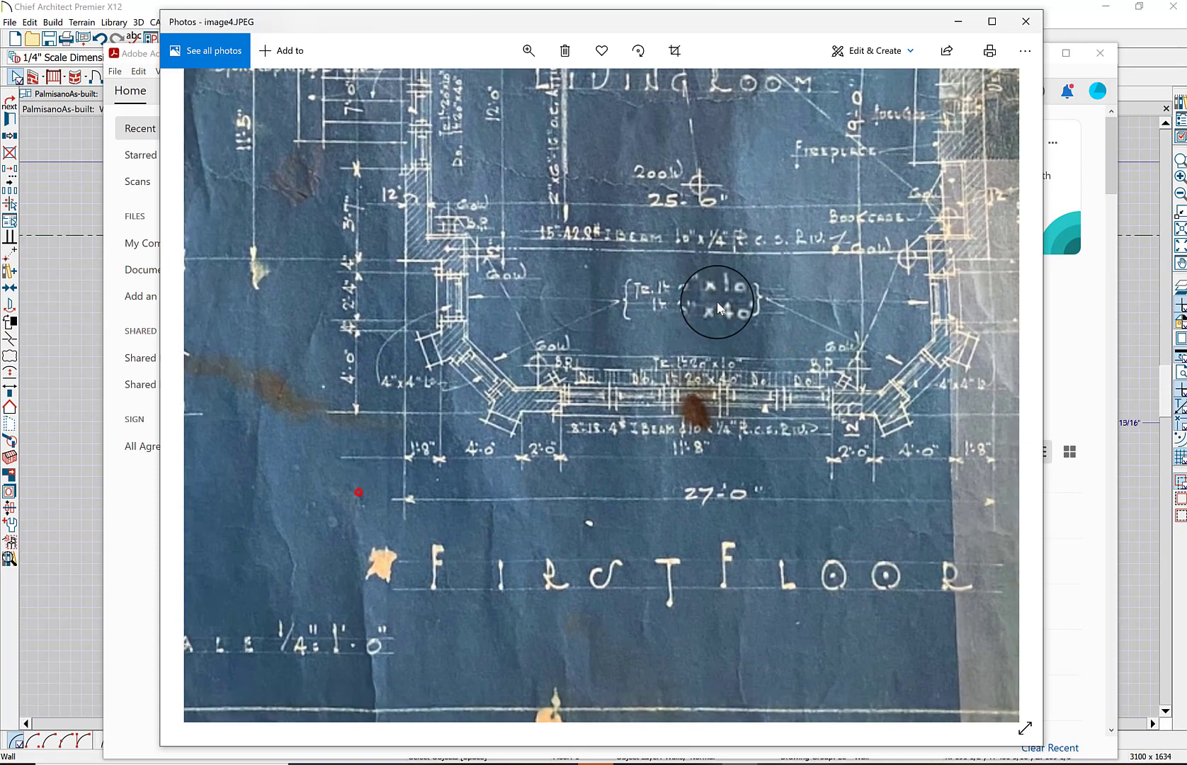
# Examine the blueprint's exterior wall dimensions around the coal room, laundry, kitchen and dining room
pyautogui.moveTo(711, 300); pyautogui.dragTo(923, 729)
pyautogui.moveTo(565, 158); pyautogui.dragTo(808, 751)
pyautogui.moveTo(533, 203); pyautogui.dragTo(833, 758)
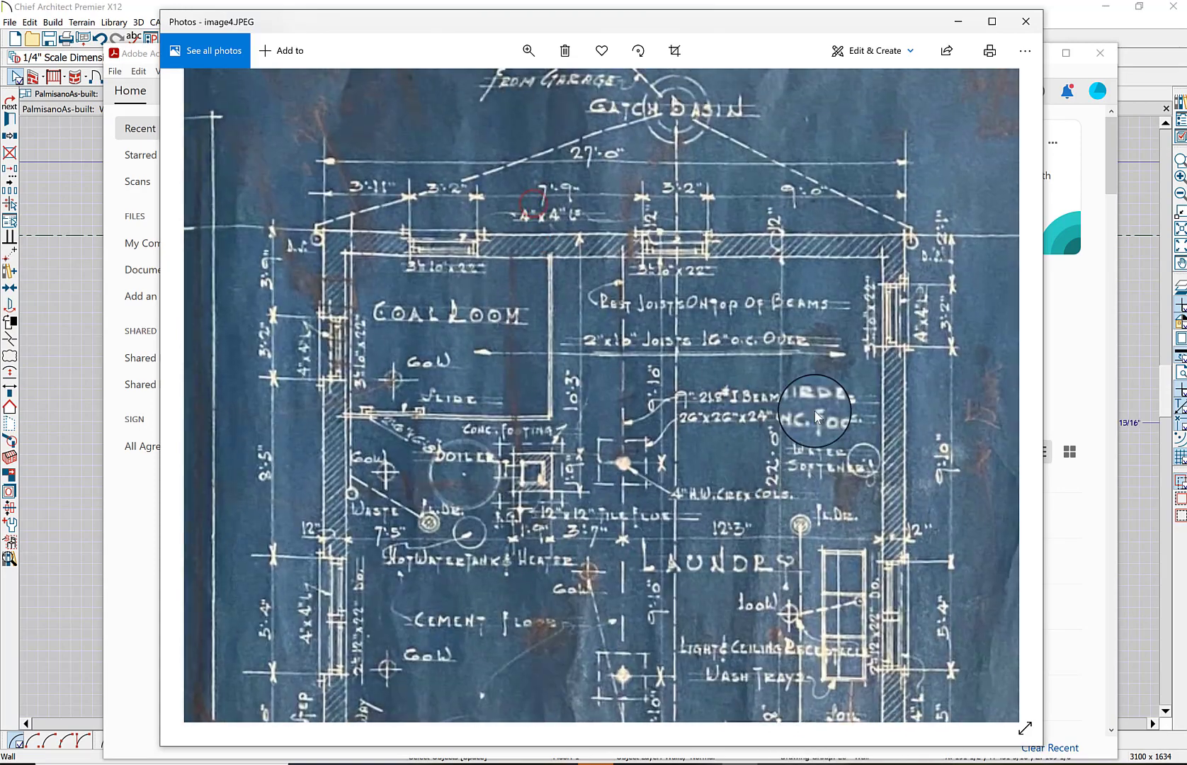
pyautogui.moveTo(816, 416); pyautogui.dragTo(680, 495)
pyautogui.moveTo(921, 709); pyautogui.dragTo(447, 265)
pyautogui.moveTo(838, 301); pyautogui.dragTo(570, 247)
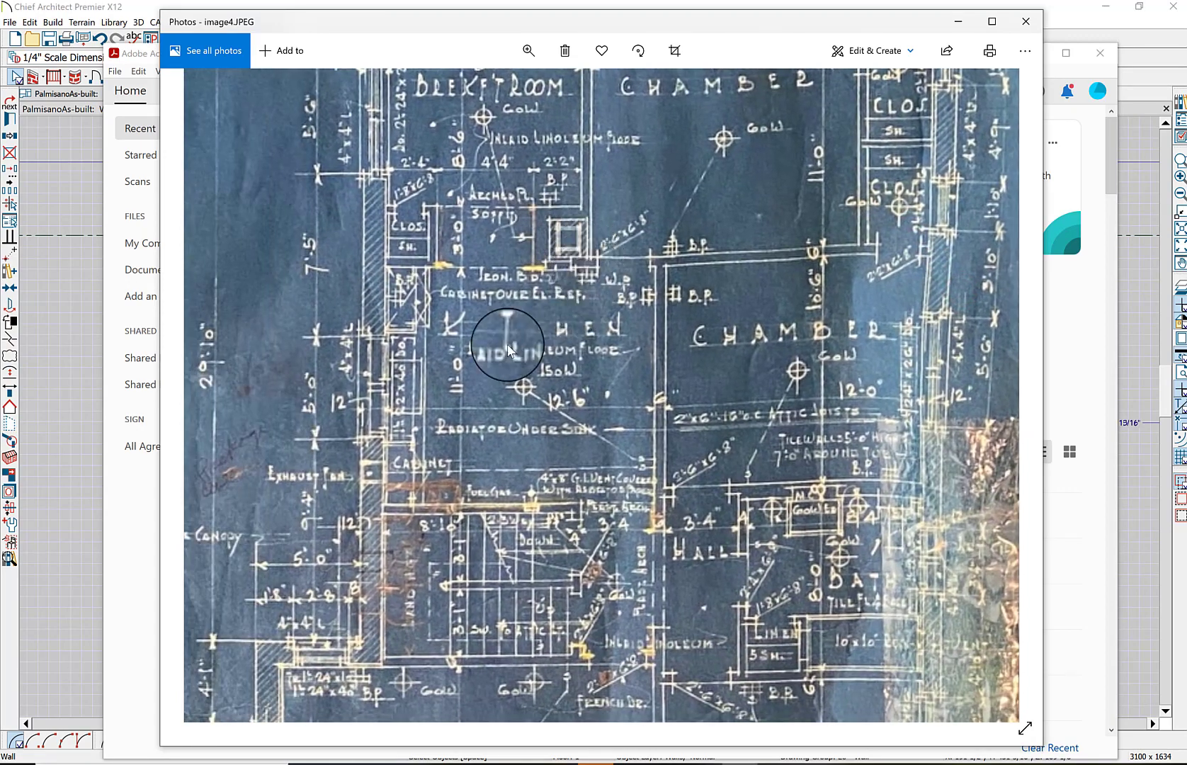
pyautogui.moveTo(504, 451); pyautogui.dragTo(607, 251)
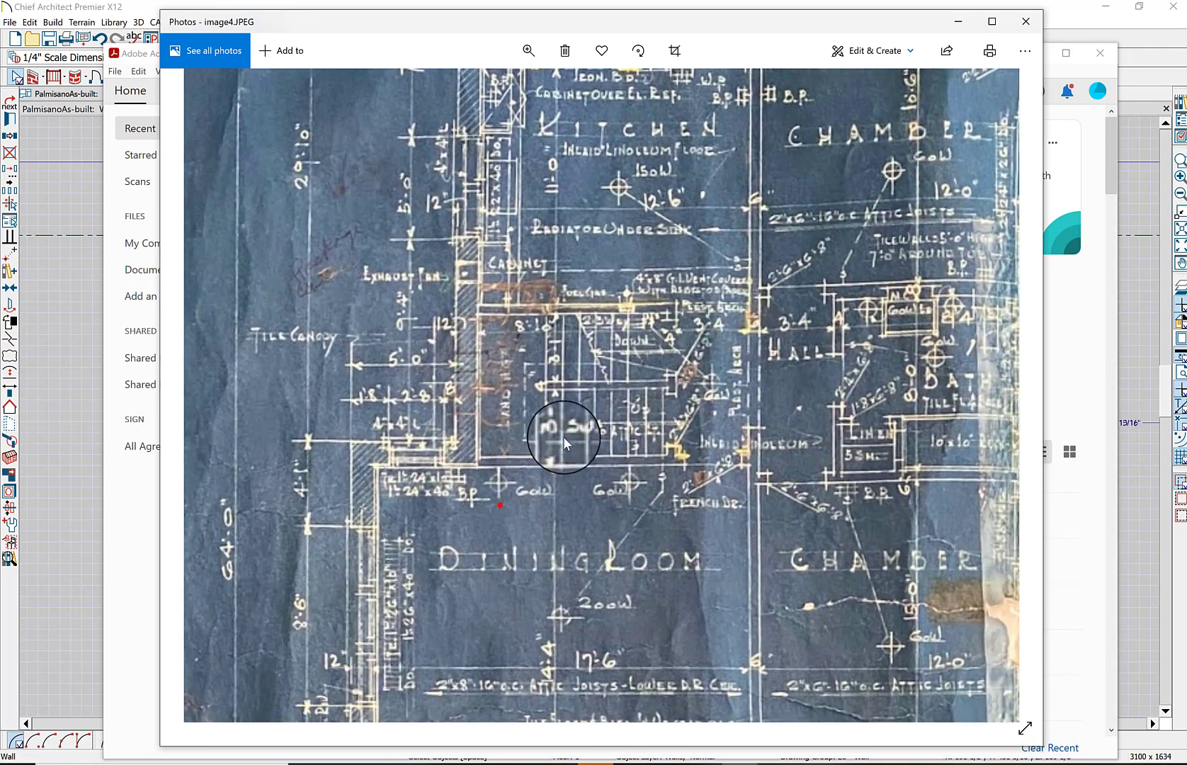
pyautogui.moveTo(564, 443); pyautogui.dragTo(618, 344)
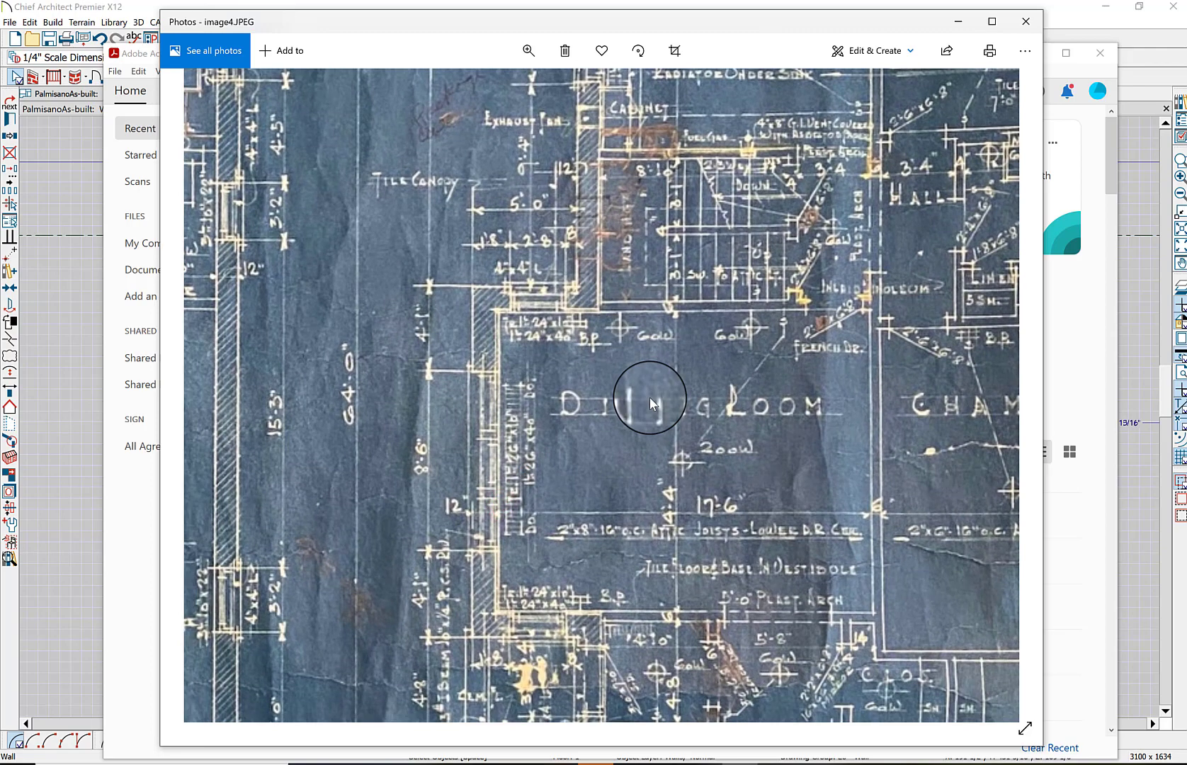
pyautogui.moveTo(548, 374); pyautogui.dragTo(715, 329)
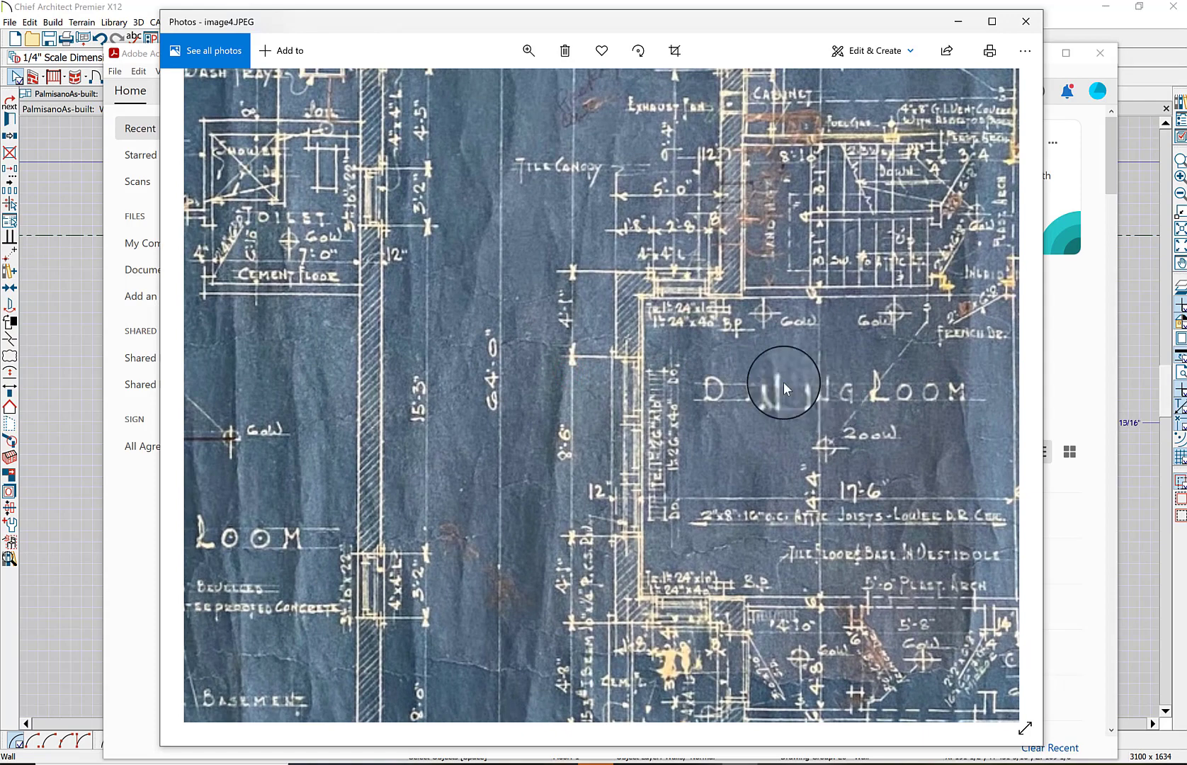
pyautogui.moveTo(512, 466); pyautogui.dragTo(637, 304)
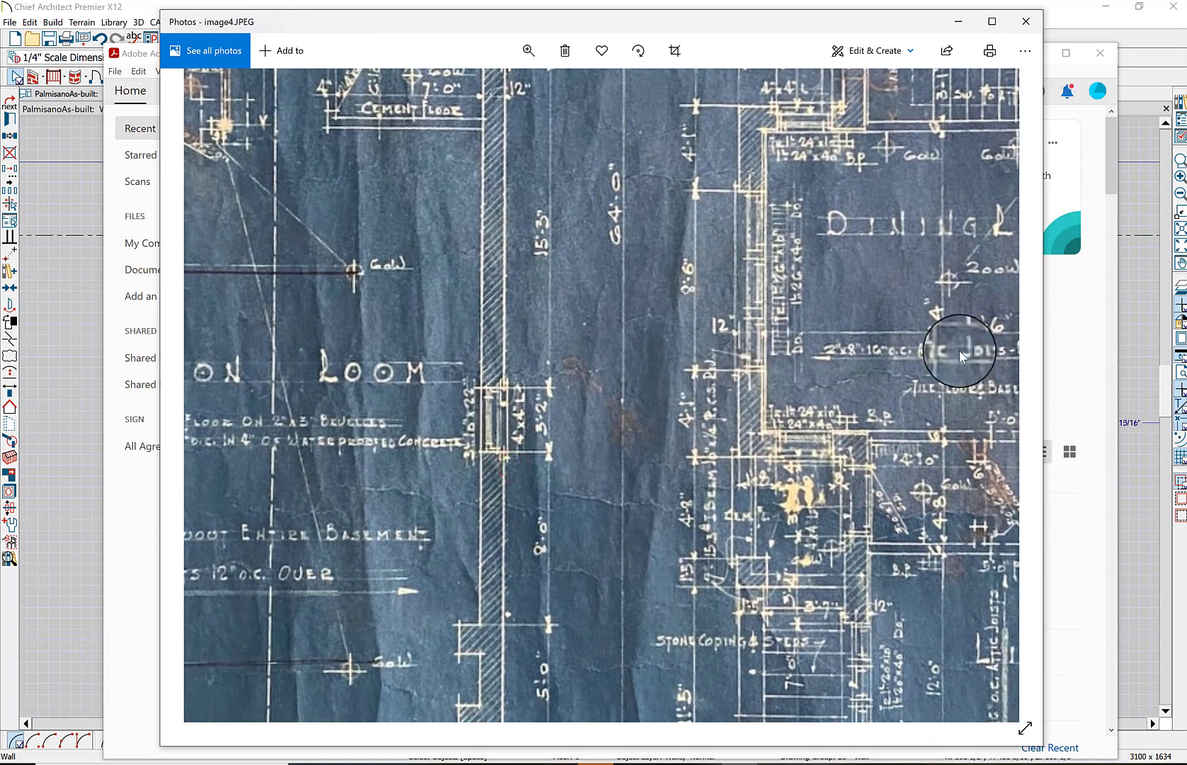
# Switch back to Chief Architect and open the BLOCK BRICK wall type definition from the upper exterior wall's specification
pyautogui.hotkey('alt', 'Tab')
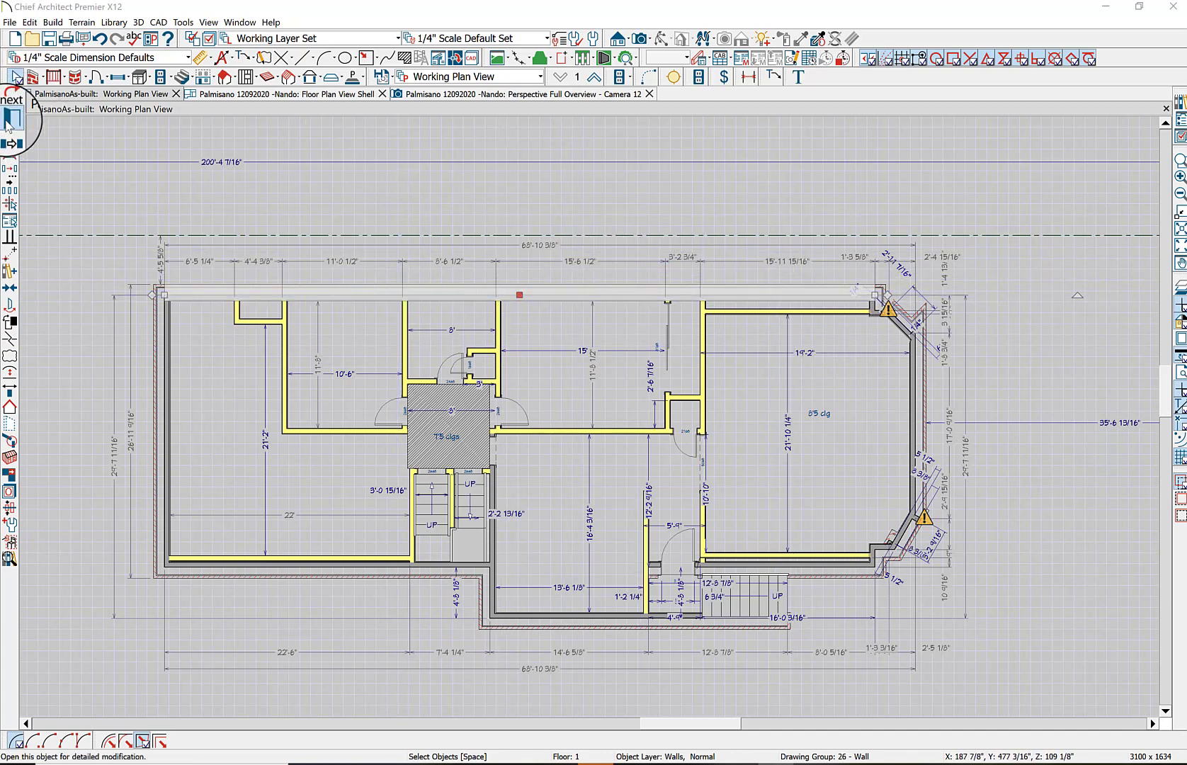
pyautogui.doubleClick(547, 293)
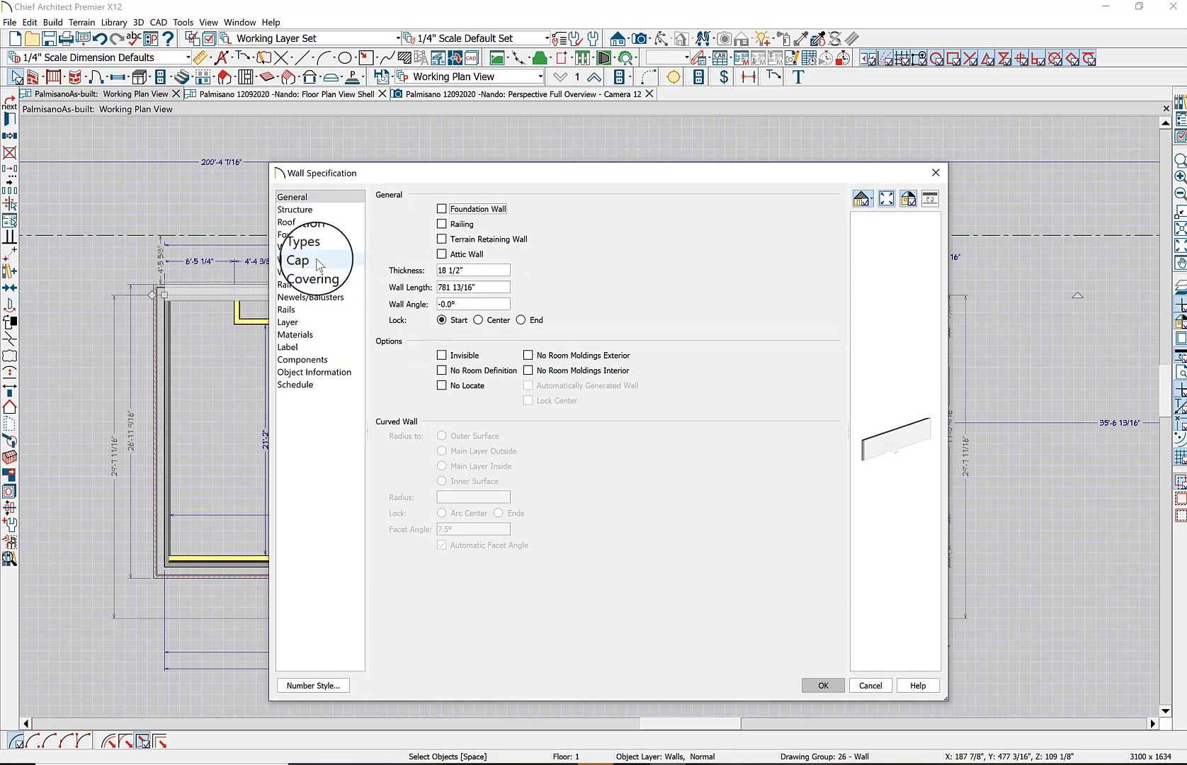
pyautogui.click(303, 247)
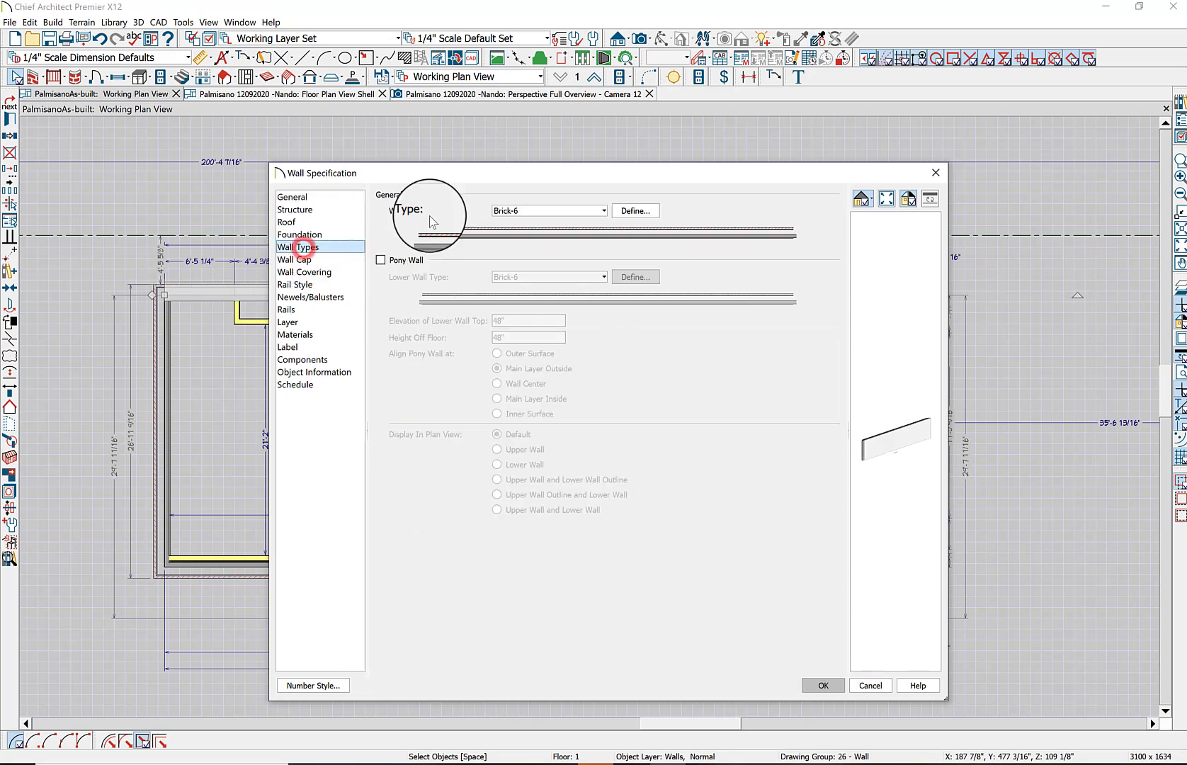
pyautogui.click(645, 211)
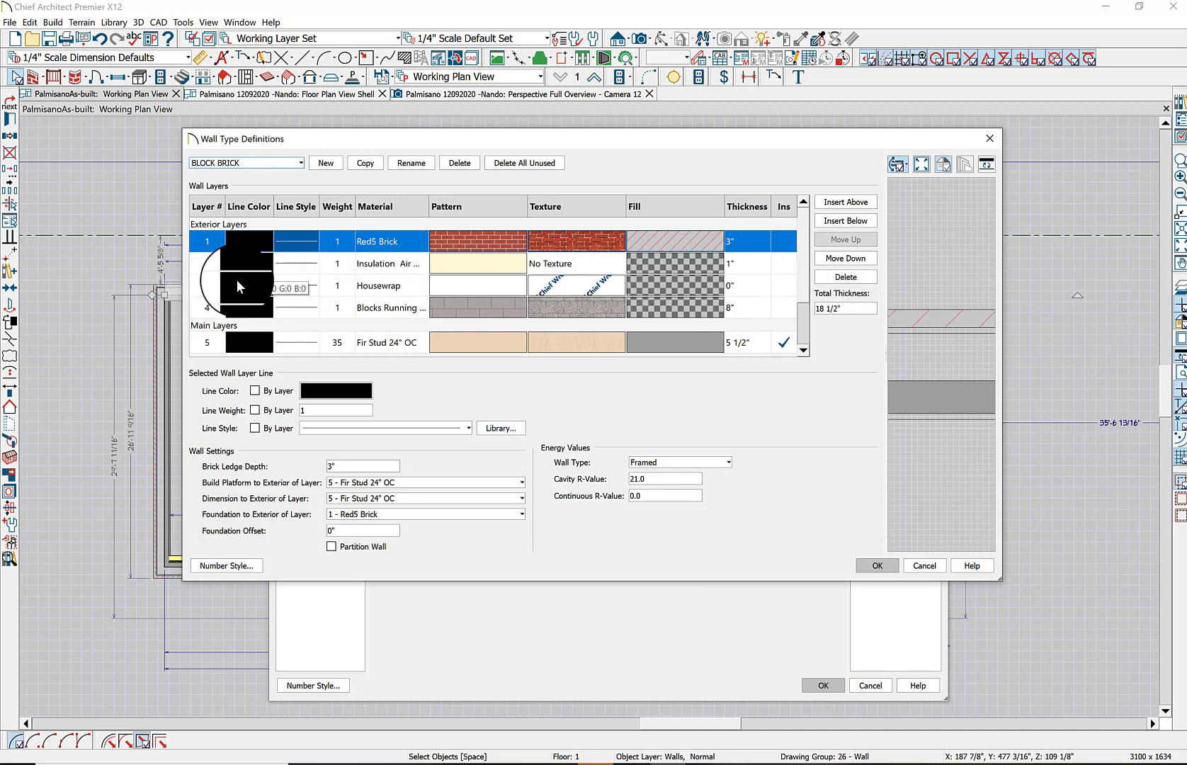
# Delete the Housewrap layer from BLOCK BRICK and change the main layer's material to Blocks Running Bond
pyautogui.click(209, 287)
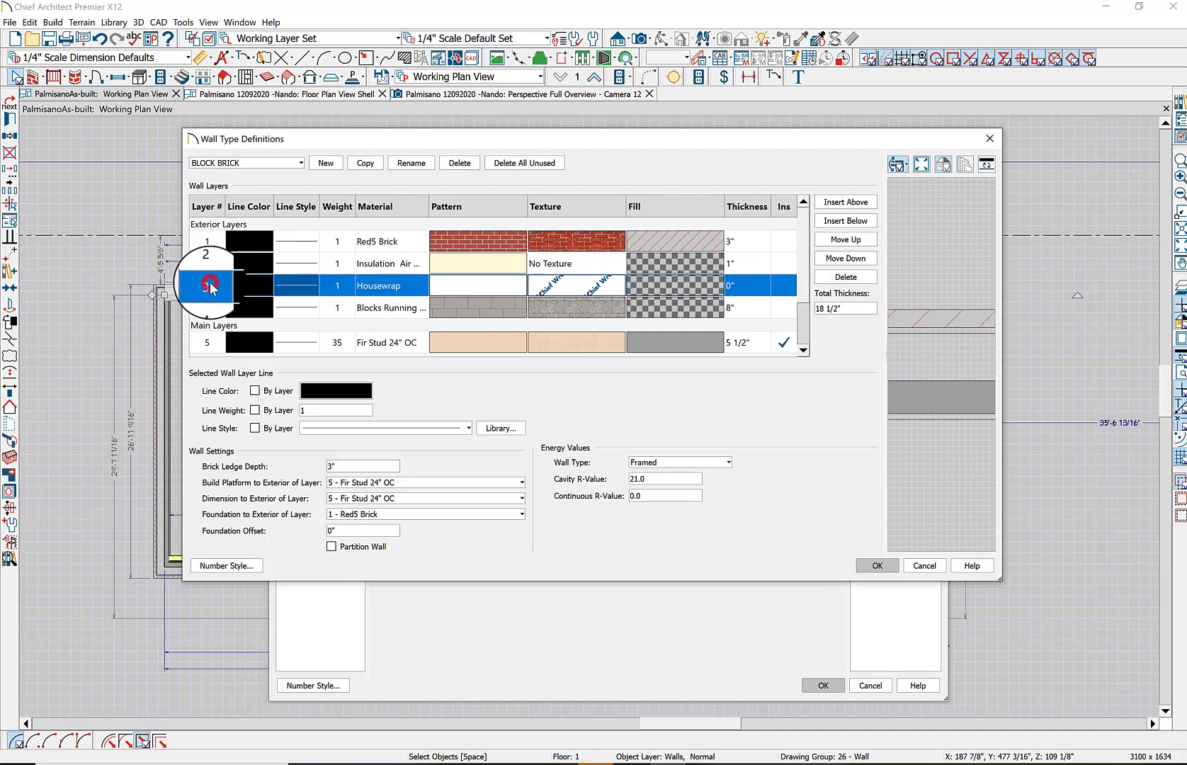
pyautogui.click(848, 279)
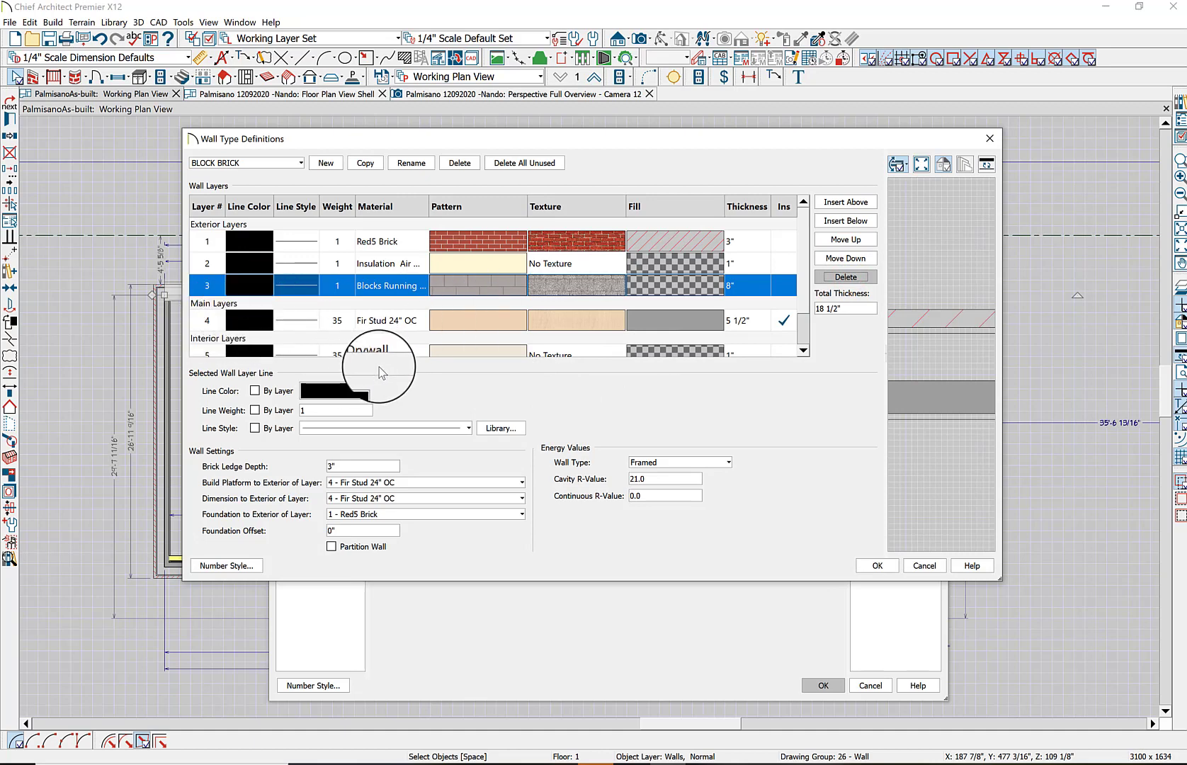
pyautogui.click(383, 322)
pyautogui.click(383, 323)
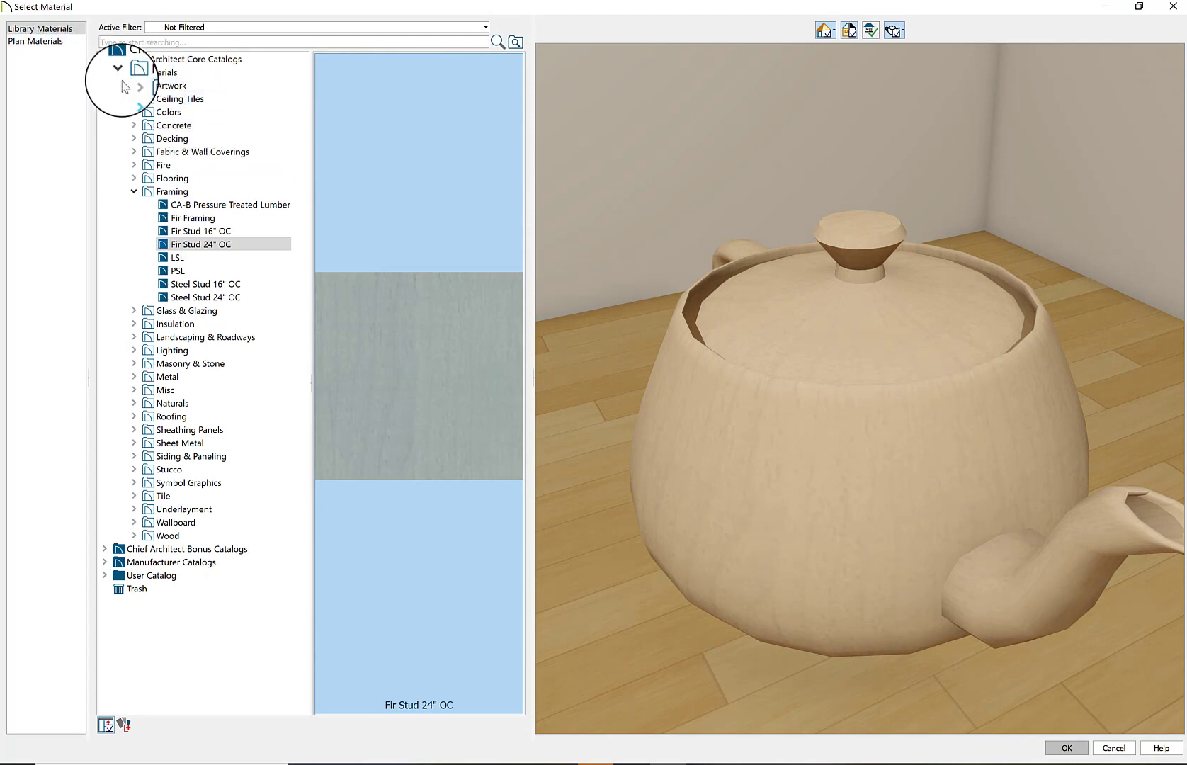
pyautogui.click(133, 191)
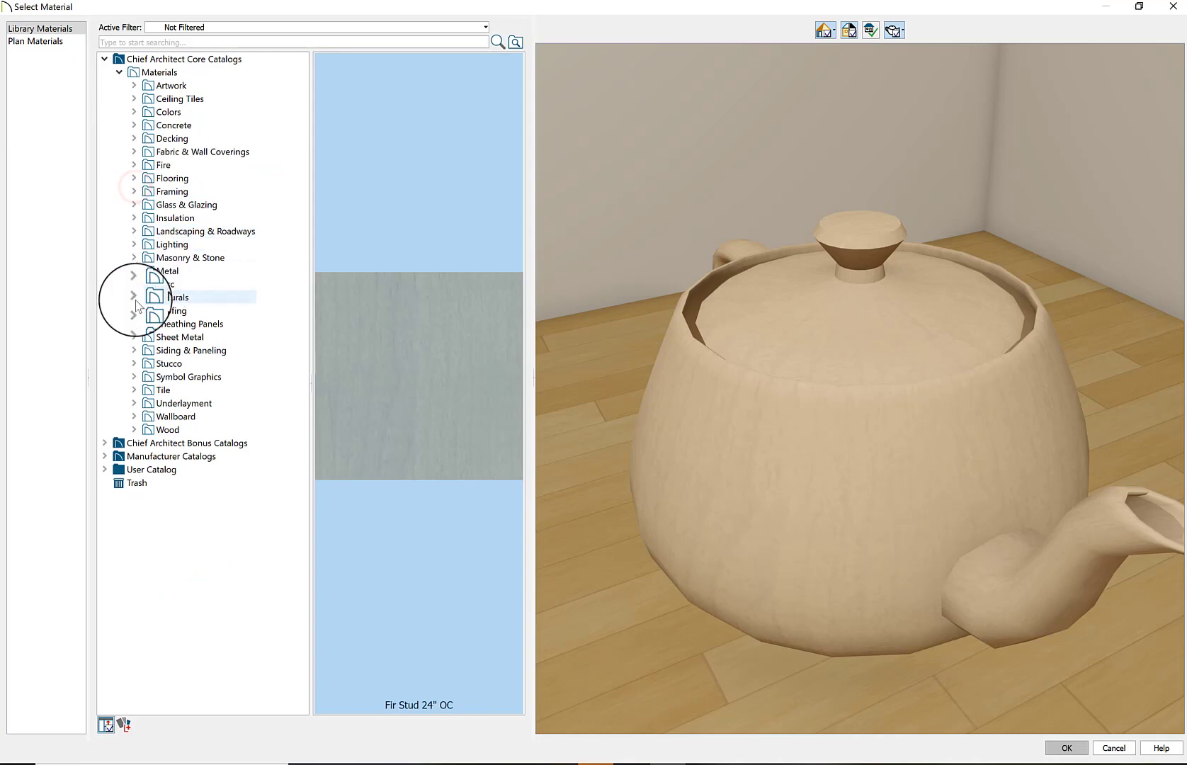
pyautogui.click(134, 258)
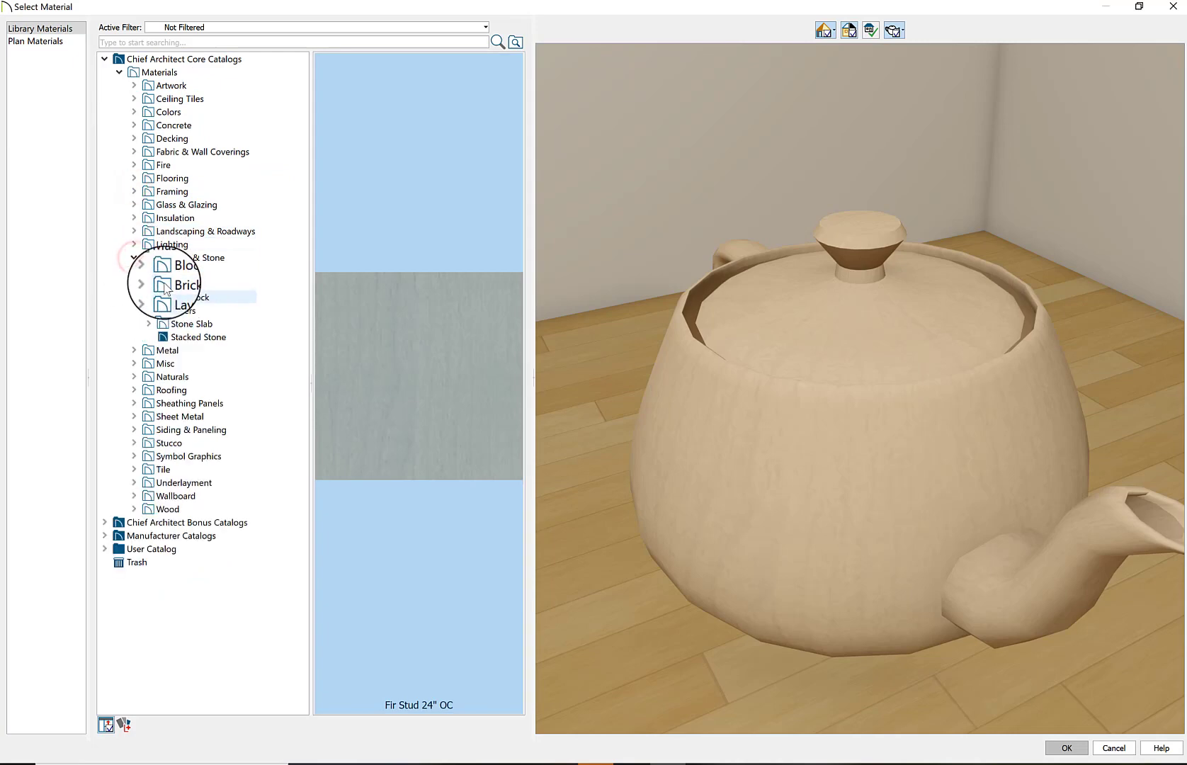
pyautogui.click(149, 272)
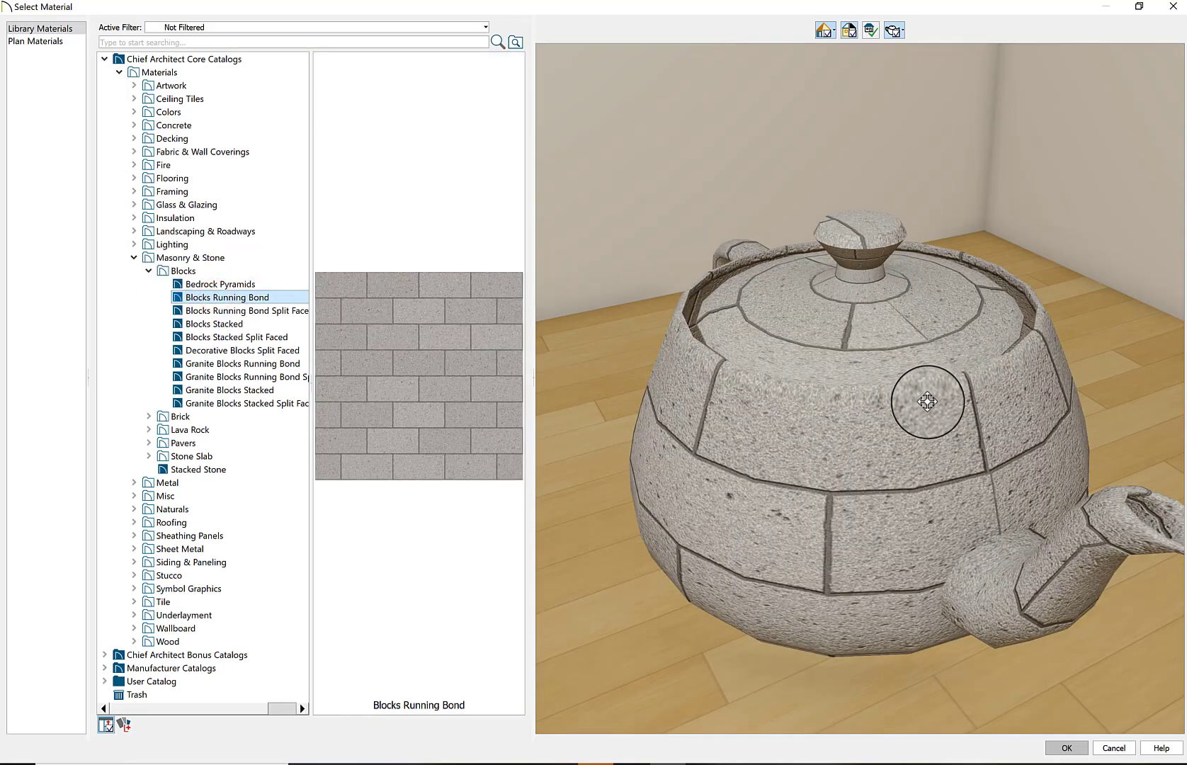
pyautogui.click(1075, 749)
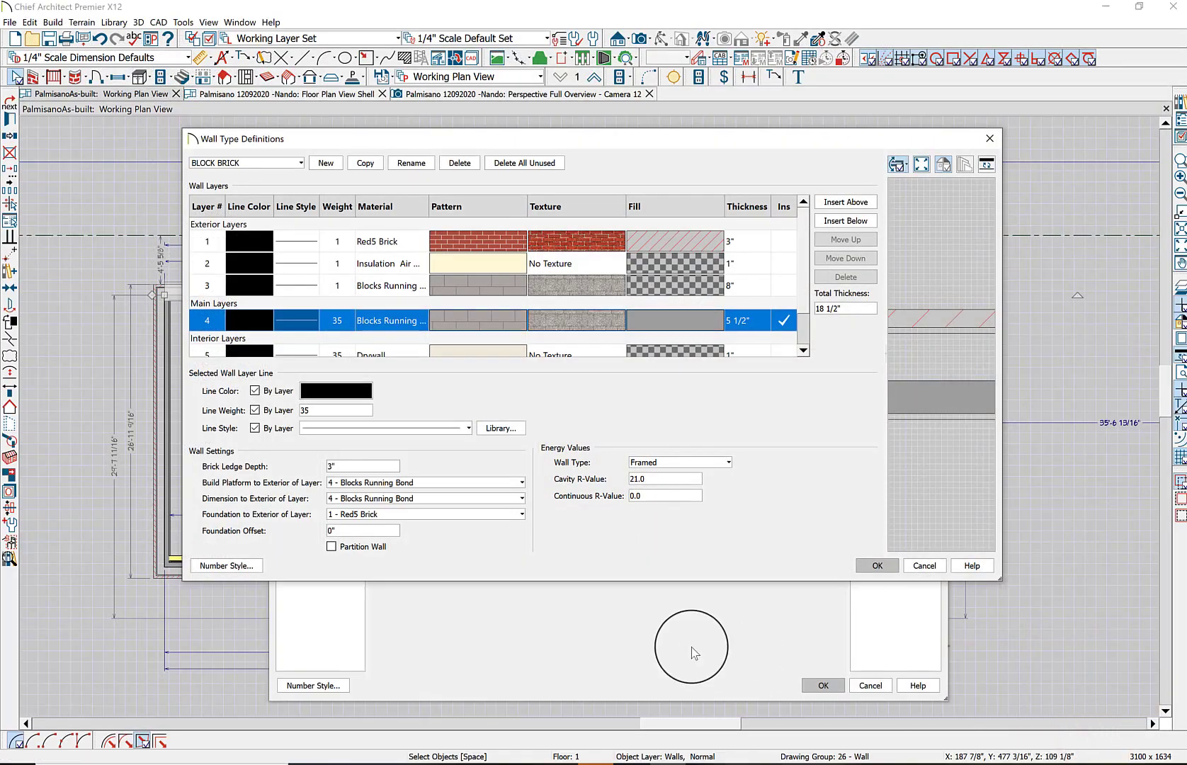
# Delete the Blocks Running Bond layer from the exterior layers of the wall type
pyautogui.moveTo(744, 322); pyautogui.dragTo(763, 323)
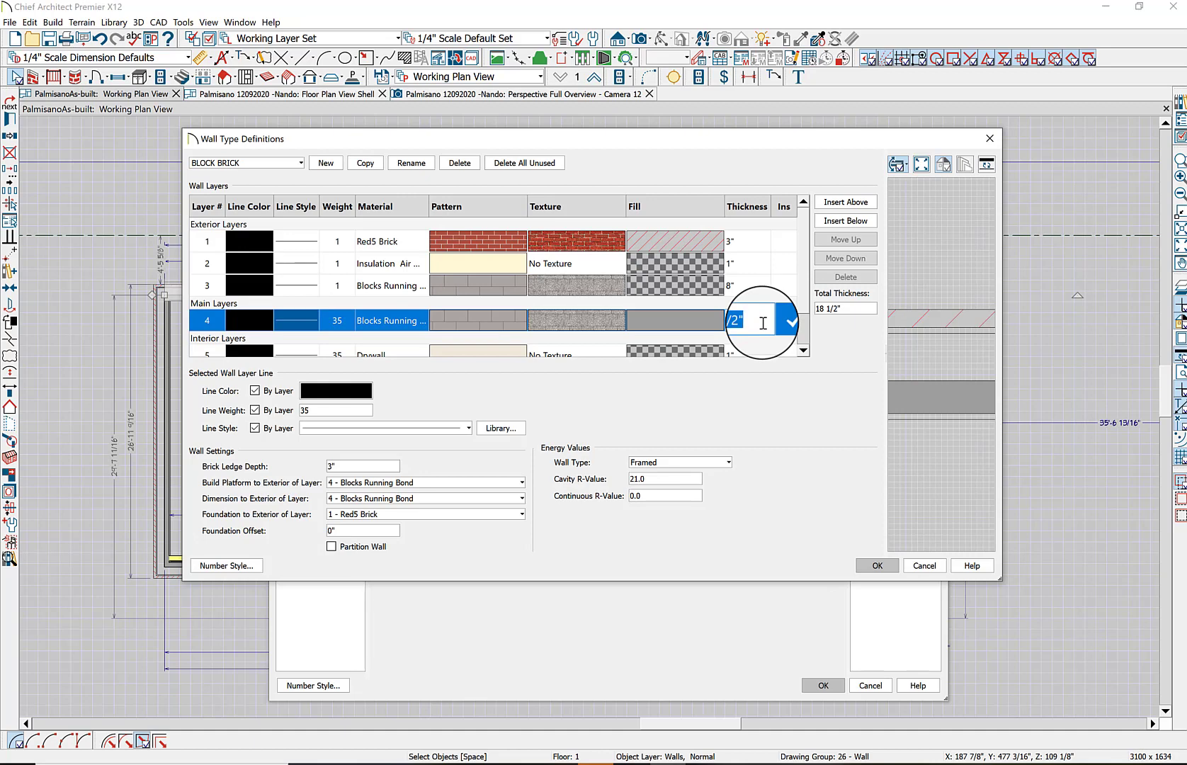
pyautogui.click(734, 287)
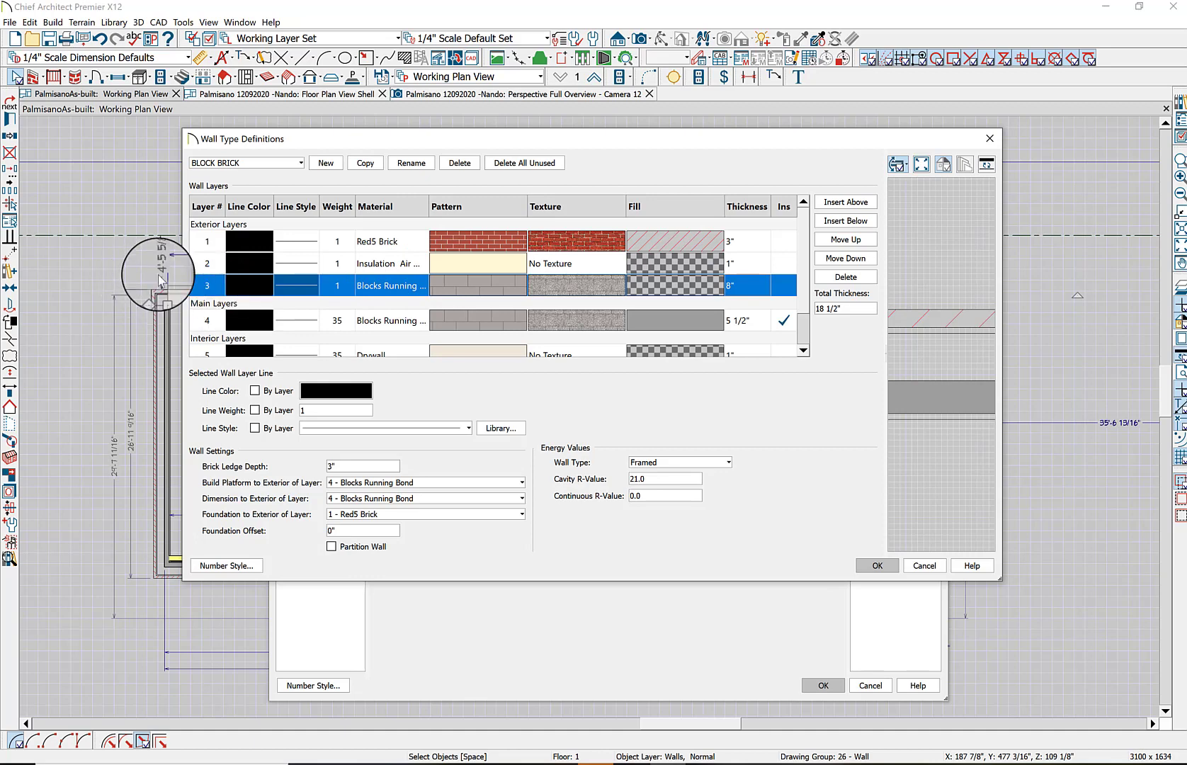
pyautogui.click(837, 277)
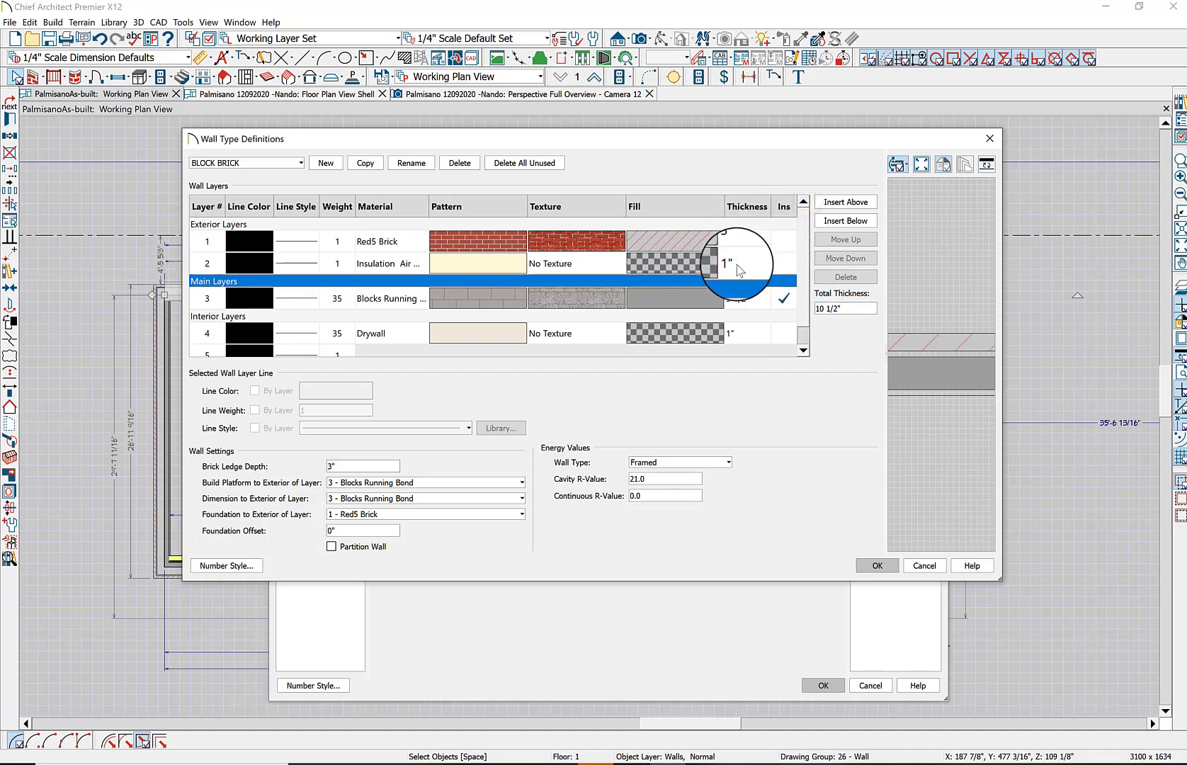
# Keep Blocks Running Bond as the main layer's material and set that layer's thickness to 8"
pyautogui.click(469, 298)
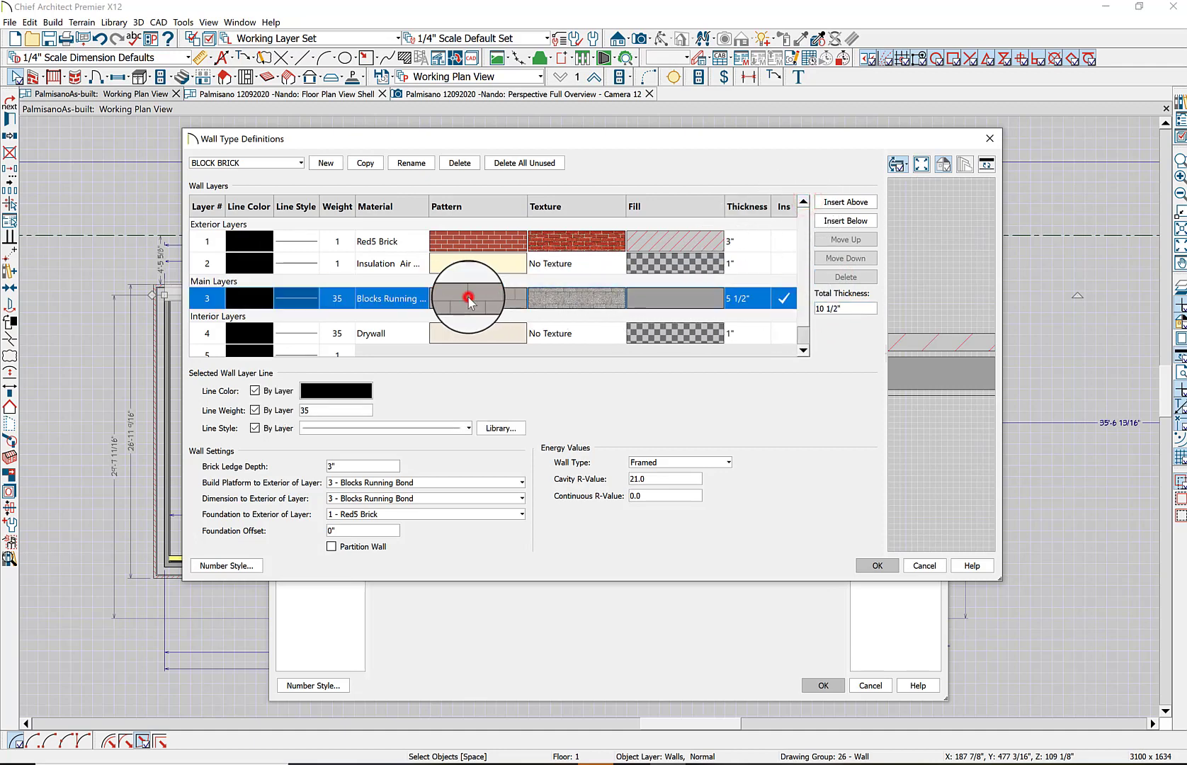
pyautogui.click(469, 298)
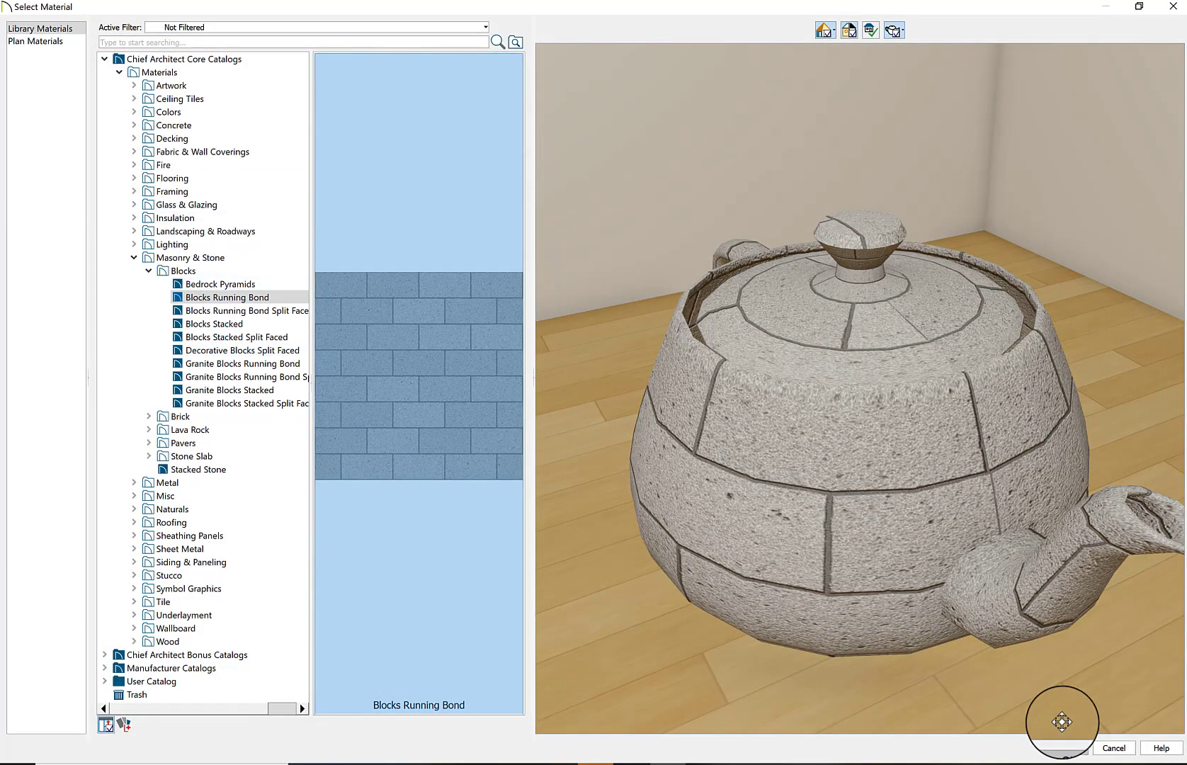
pyautogui.click(1079, 749)
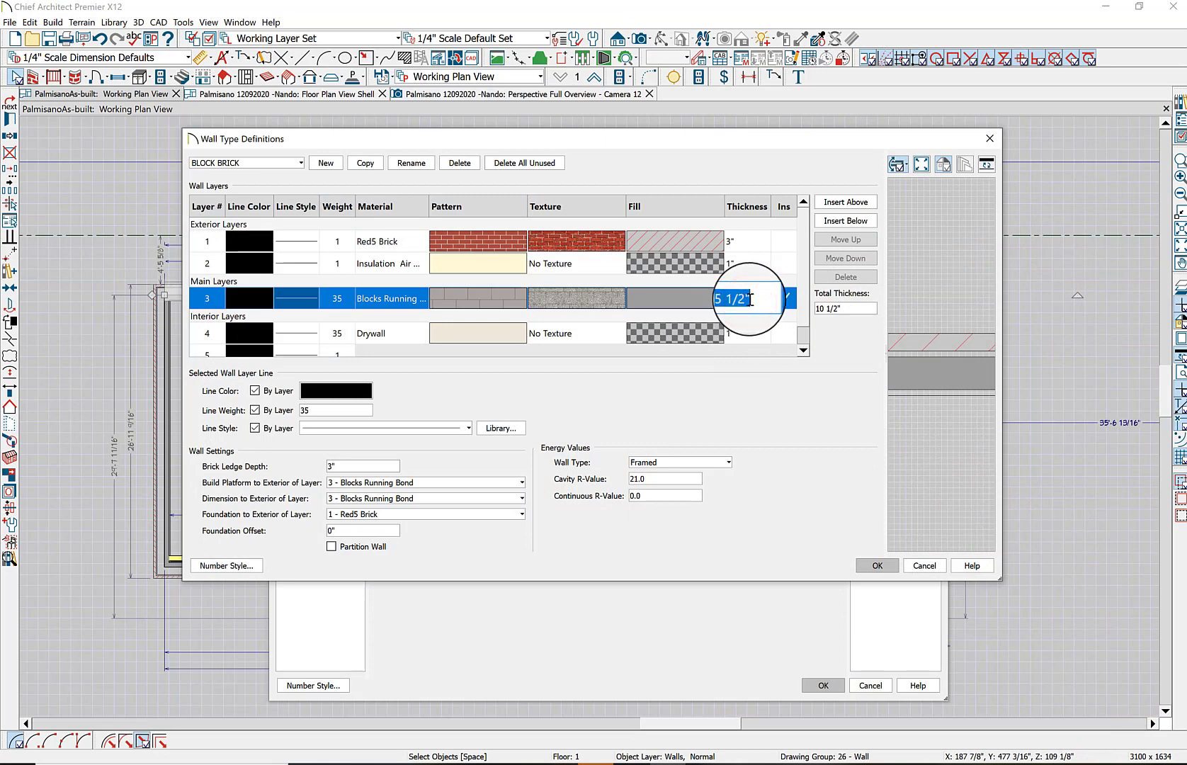
pyautogui.press('Return')
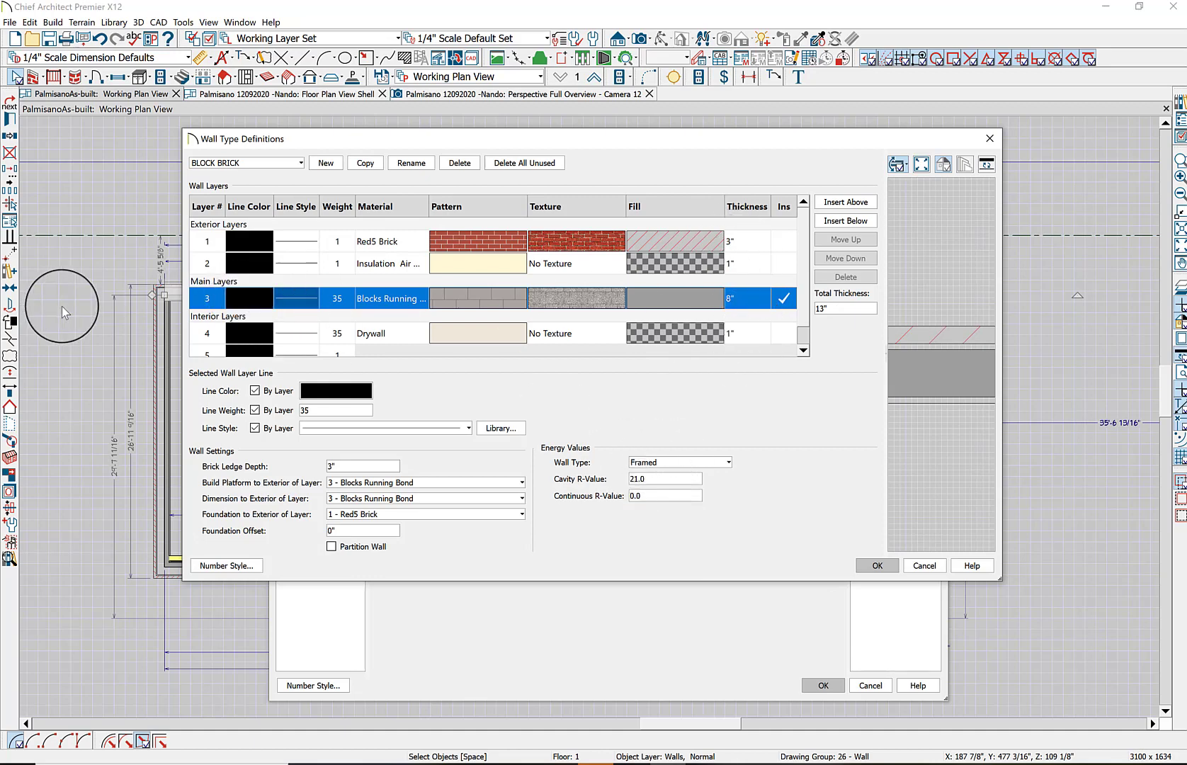
# Change the interior Drywall layer's material to the Santa Barbara - Eggshell stucco from the core materials library
pyautogui.click(804, 350)
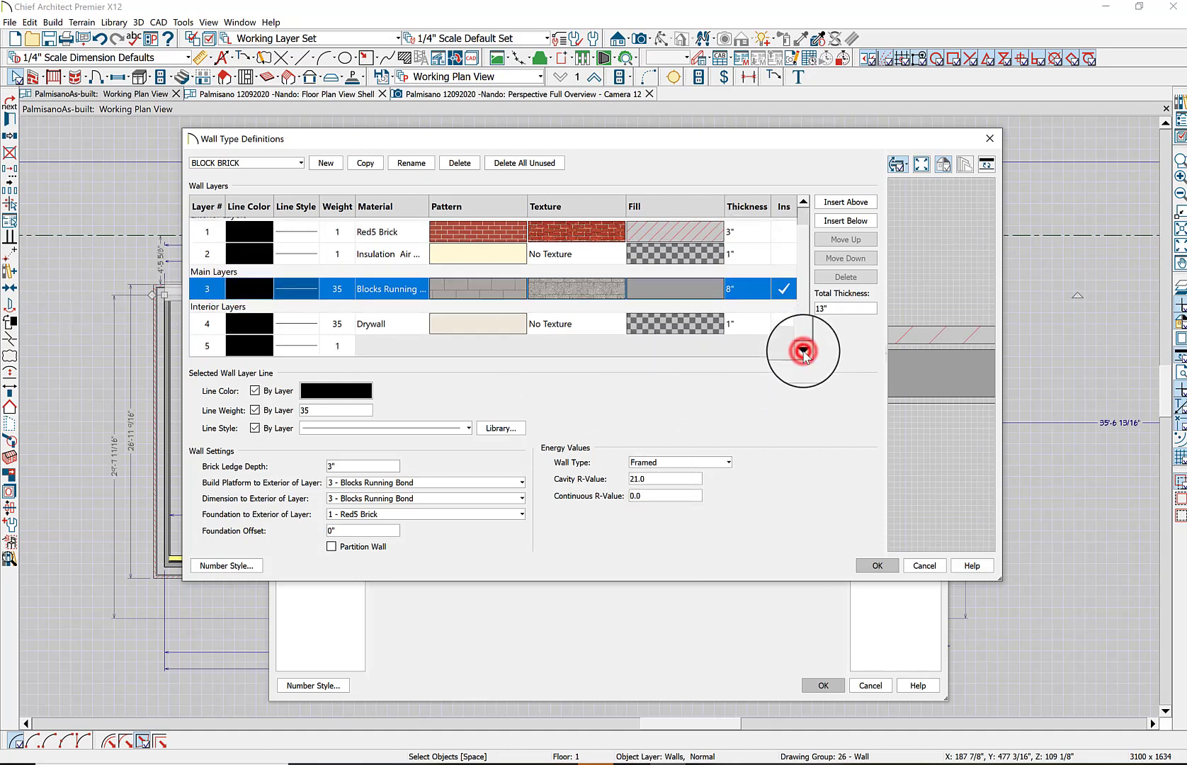
pyautogui.click(383, 333)
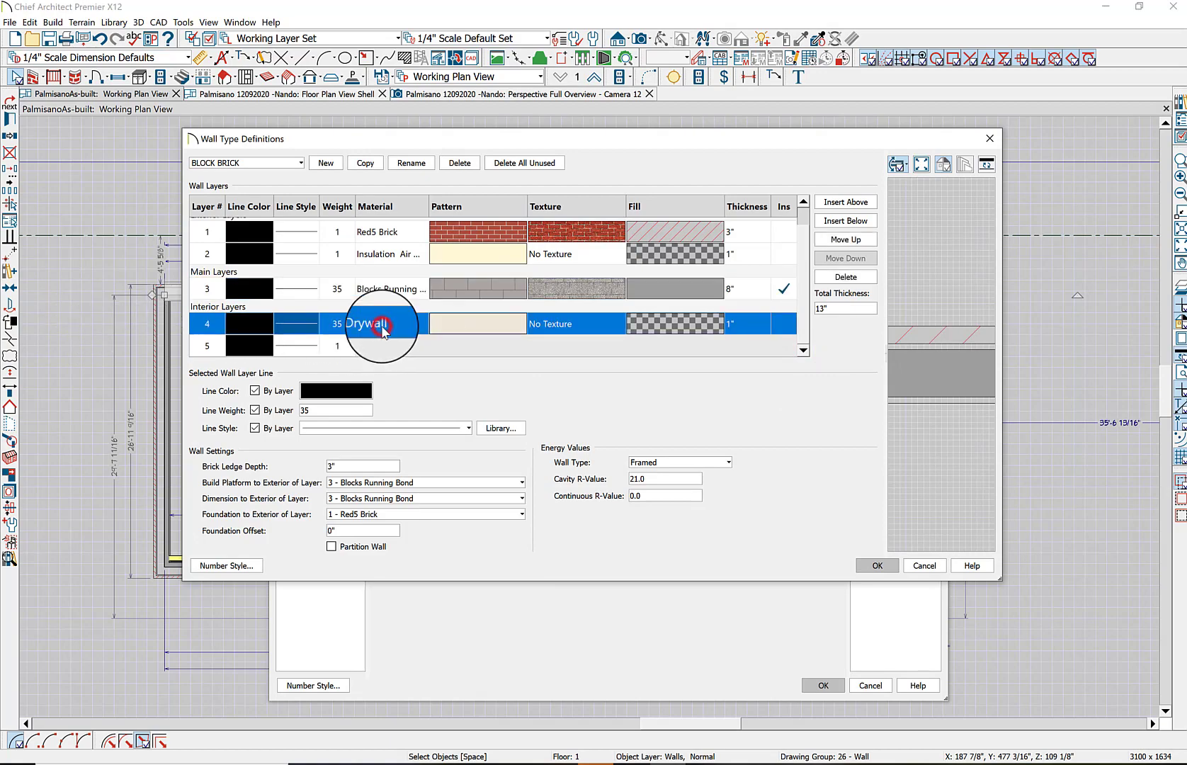
pyautogui.click(383, 330)
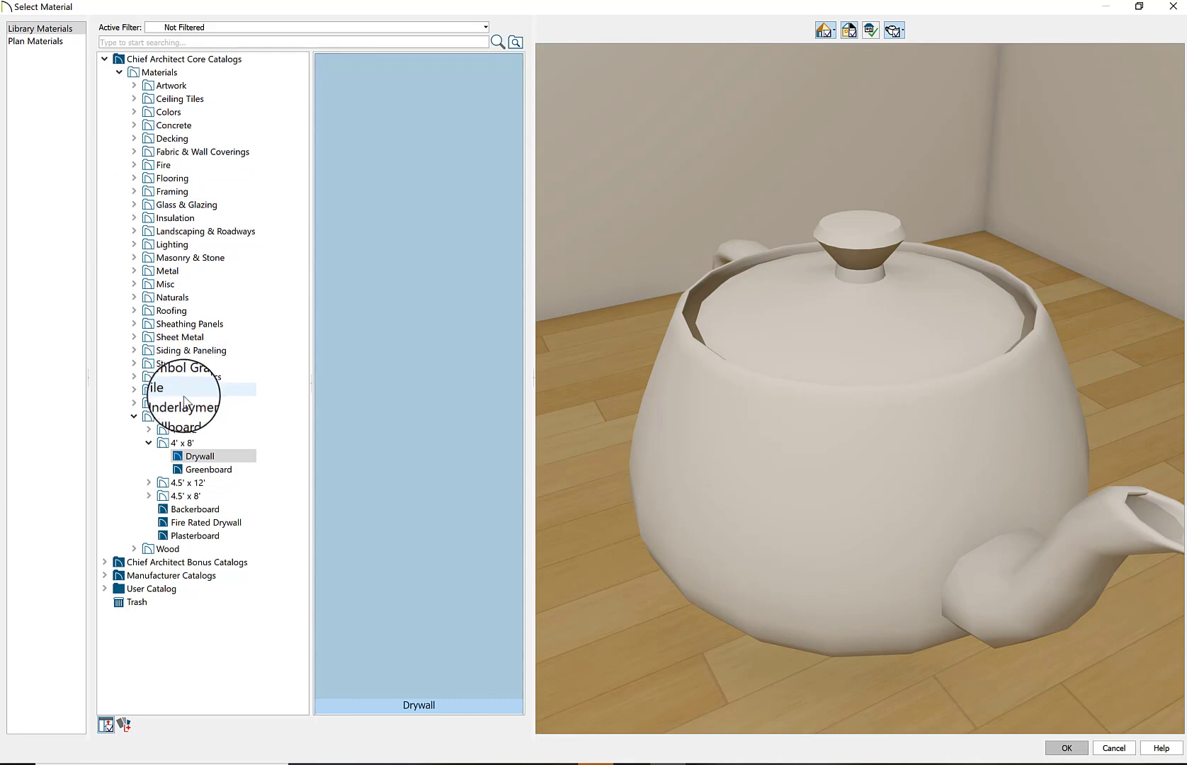
pyautogui.click(134, 363)
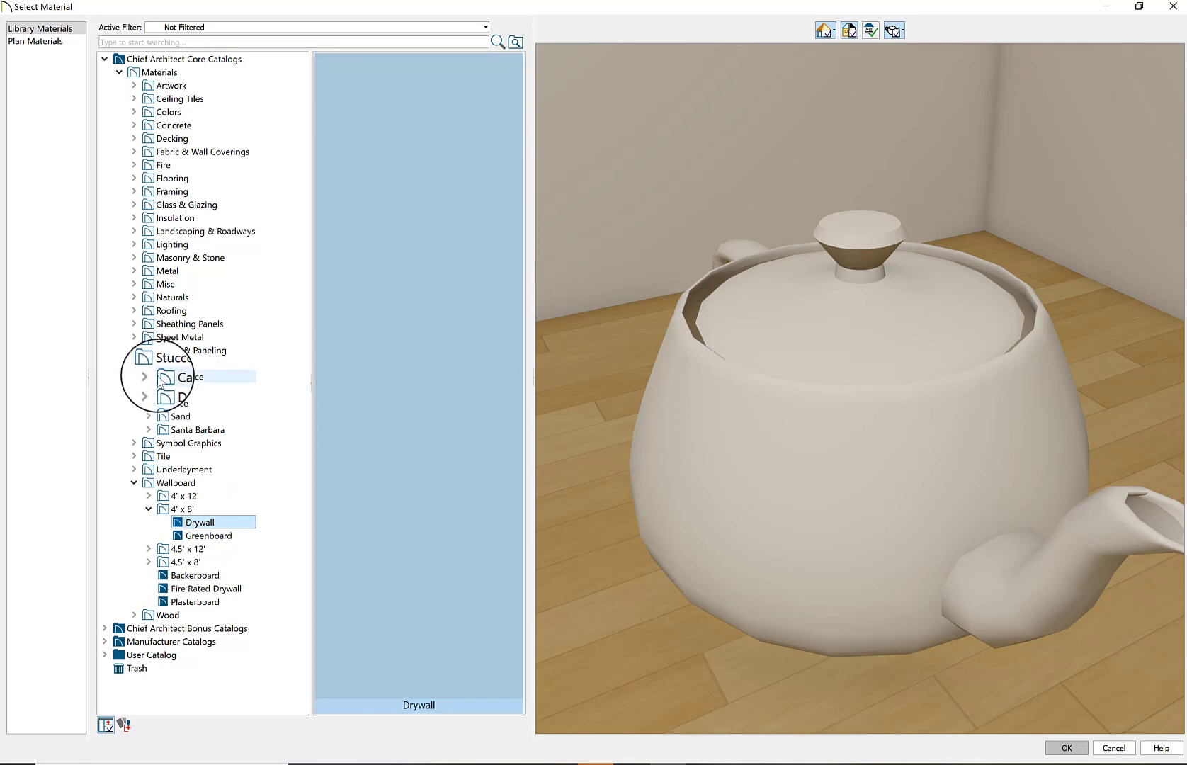
pyautogui.click(148, 377)
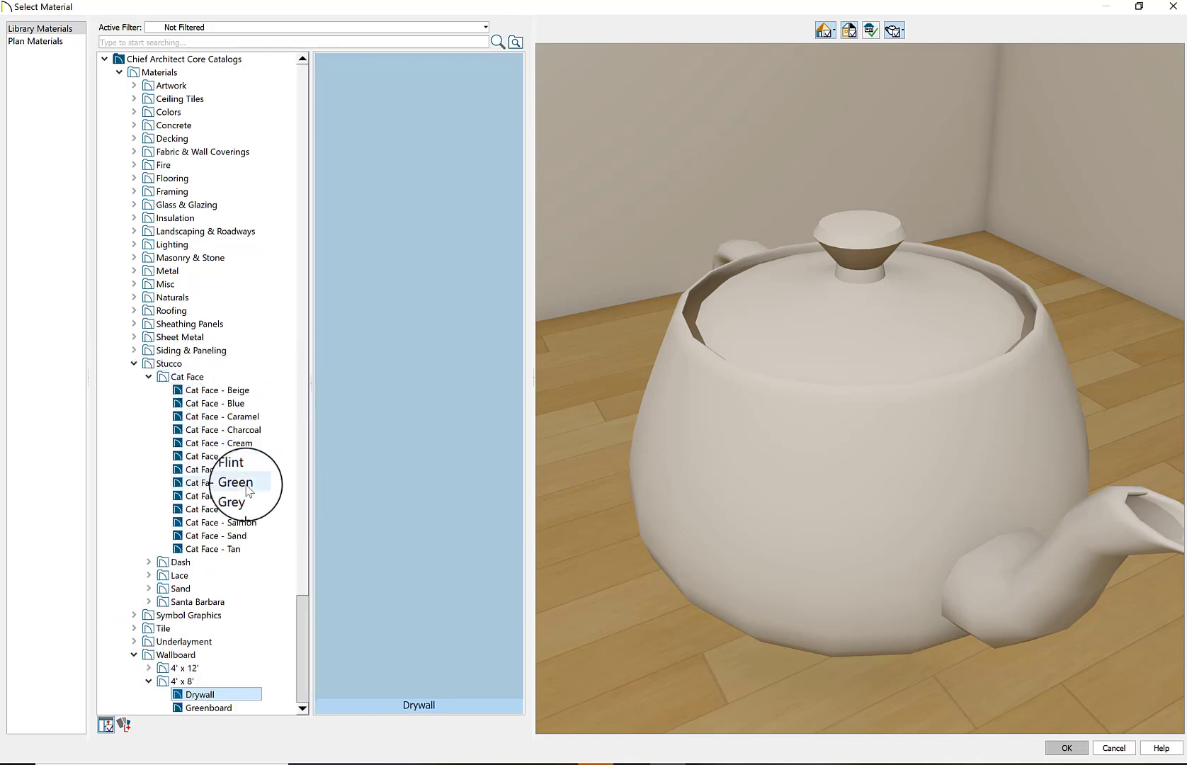
pyautogui.click(241, 444)
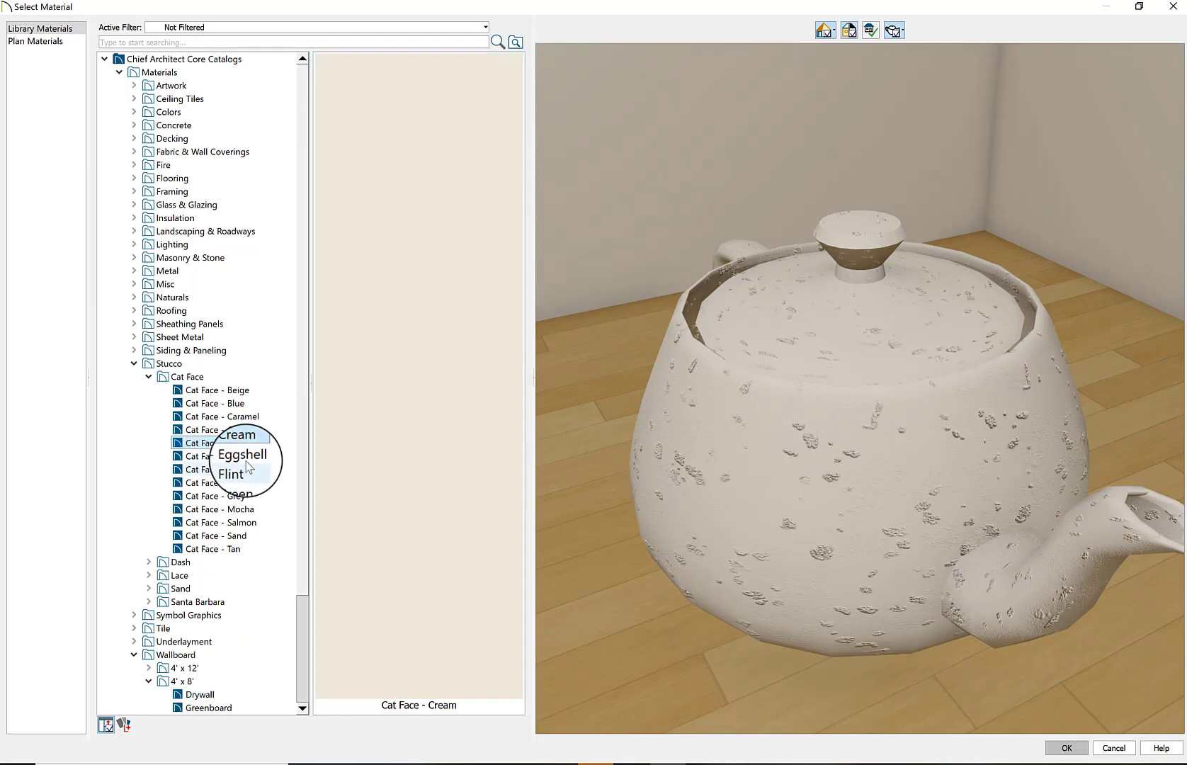
pyautogui.click(244, 459)
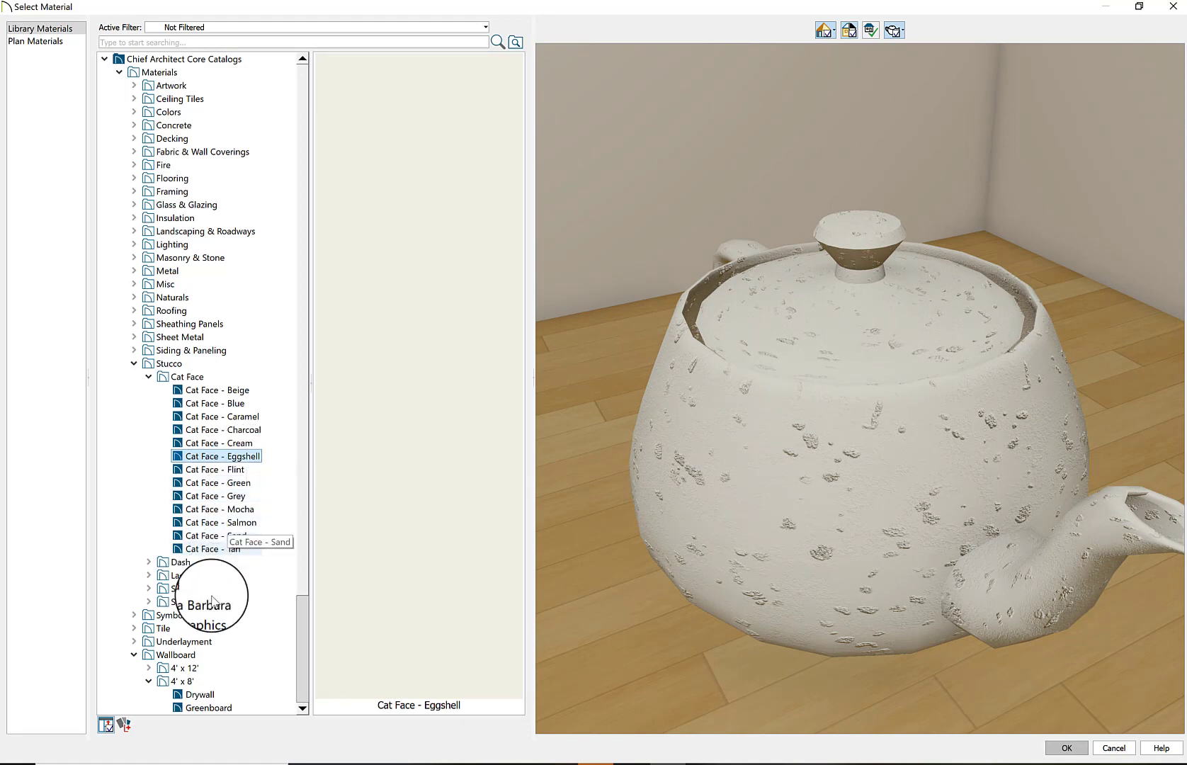
pyautogui.click(148, 602)
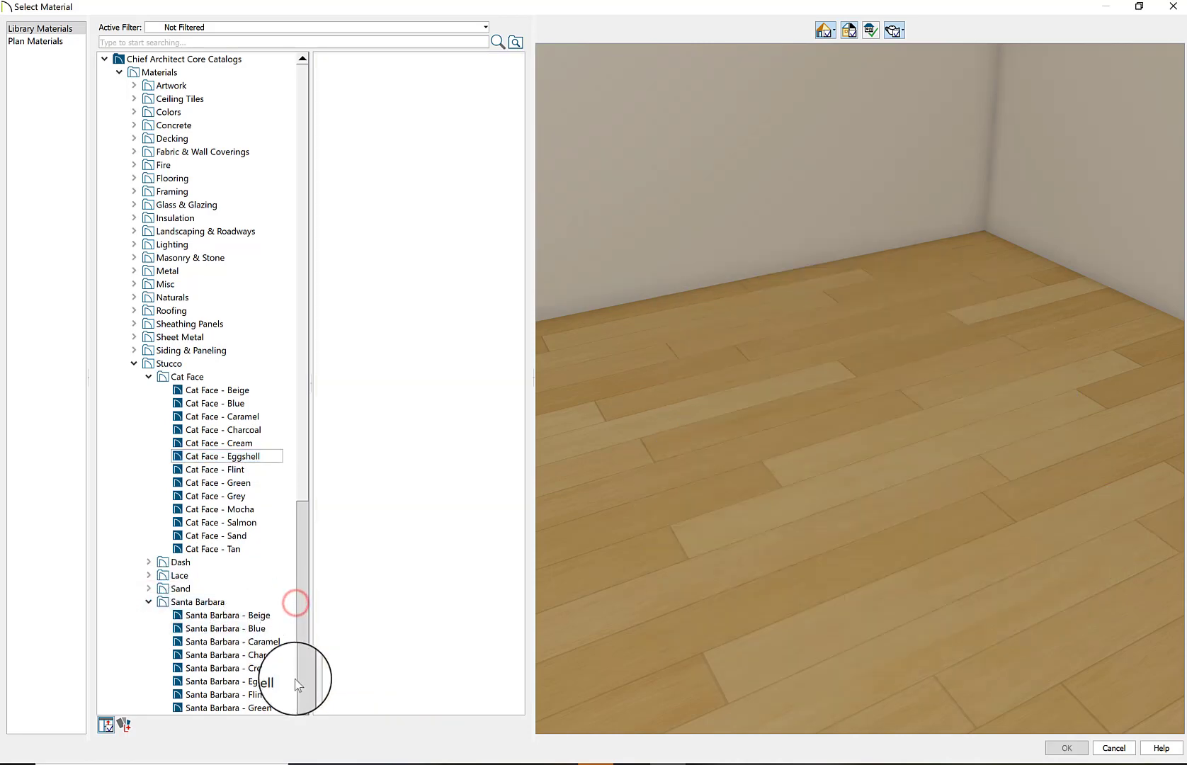
pyautogui.click(270, 681)
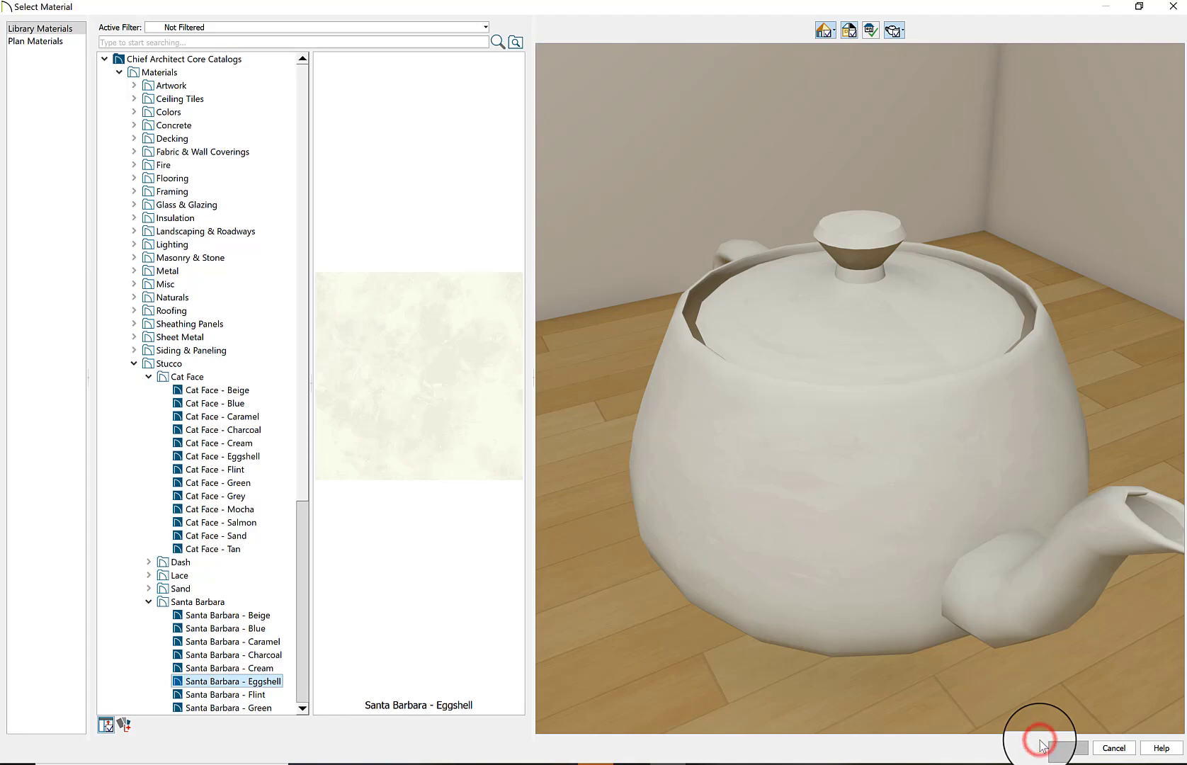
pyautogui.click(1071, 748)
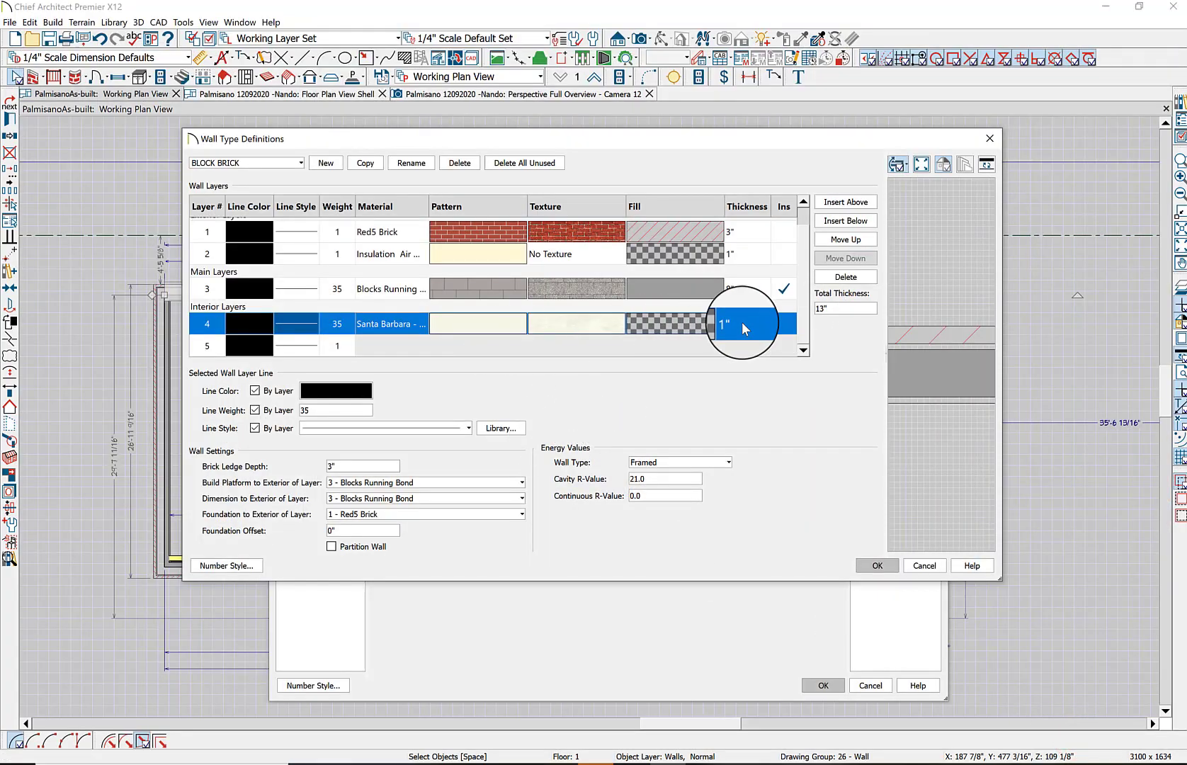
# Accept the revised BLOCK BRICK layers and the wall specification, and deselect the wall
pyautogui.click(206, 347)
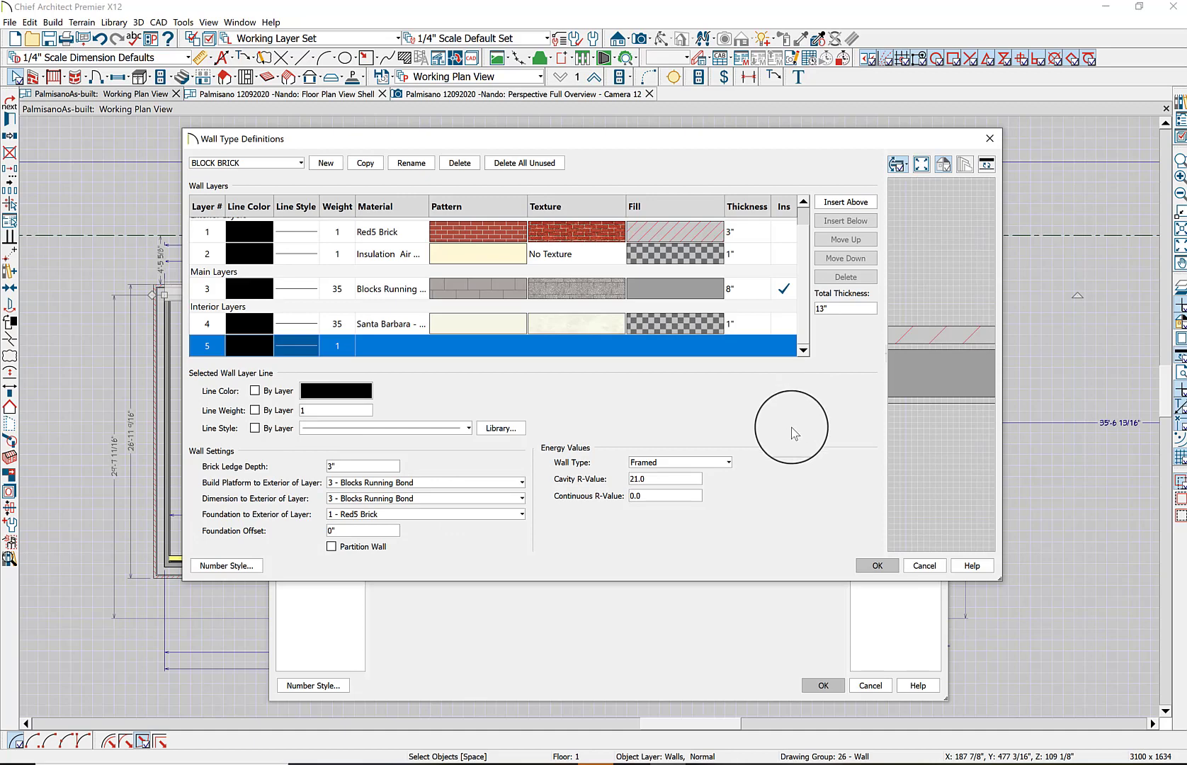
pyautogui.click(881, 571)
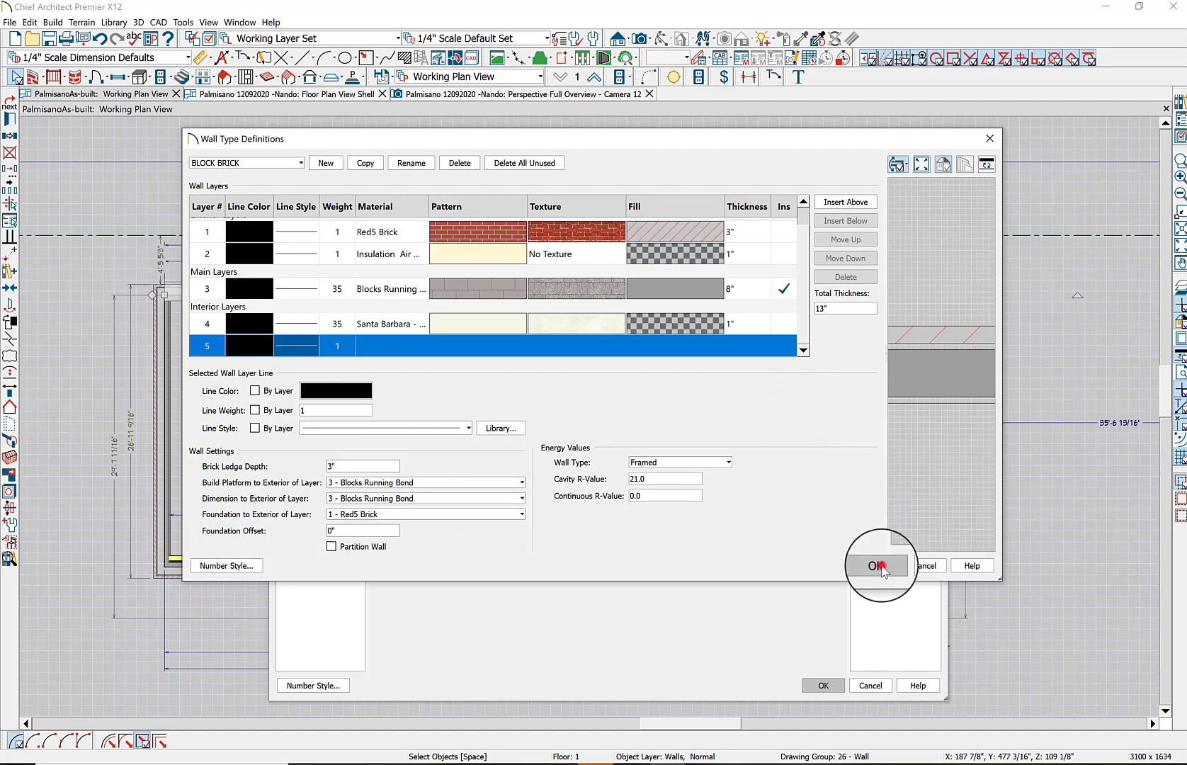
pyautogui.click(822, 684)
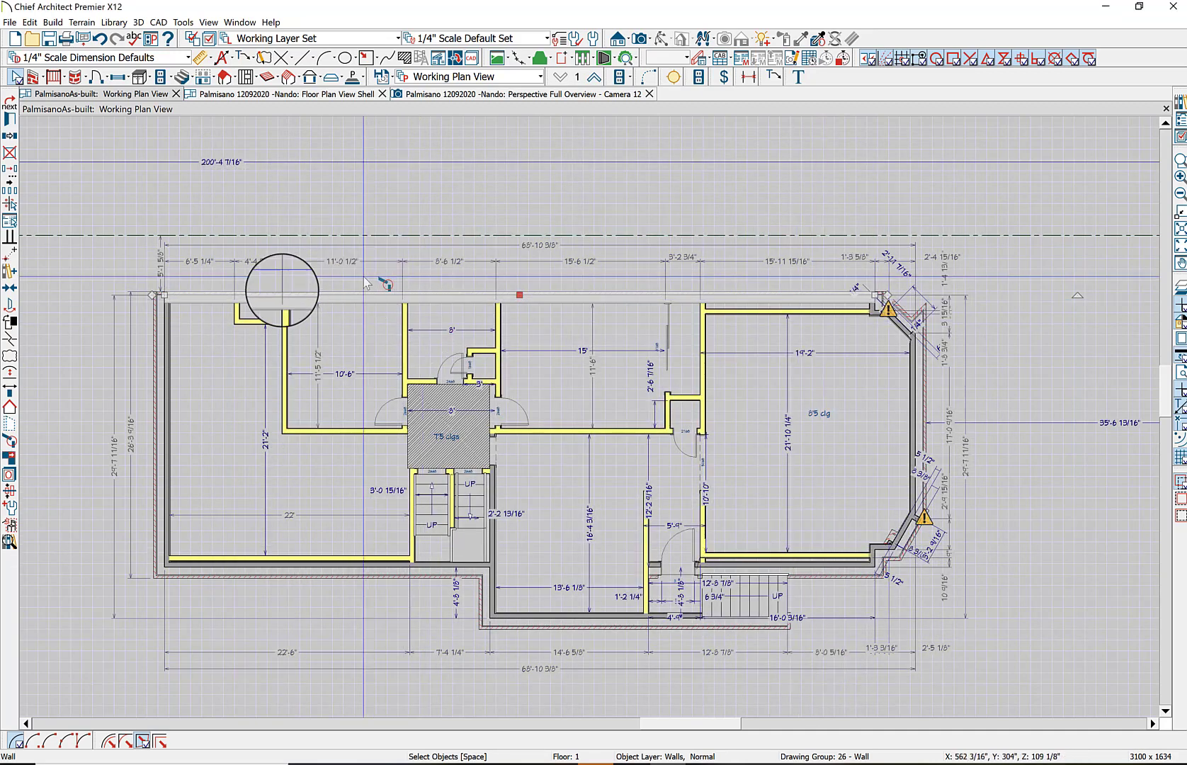
pyautogui.click(392, 153)
# Reopen the BLOCK BRICK wall type definition from the upper exterior wall's specification
pyautogui.scroll(4, 293, 342)
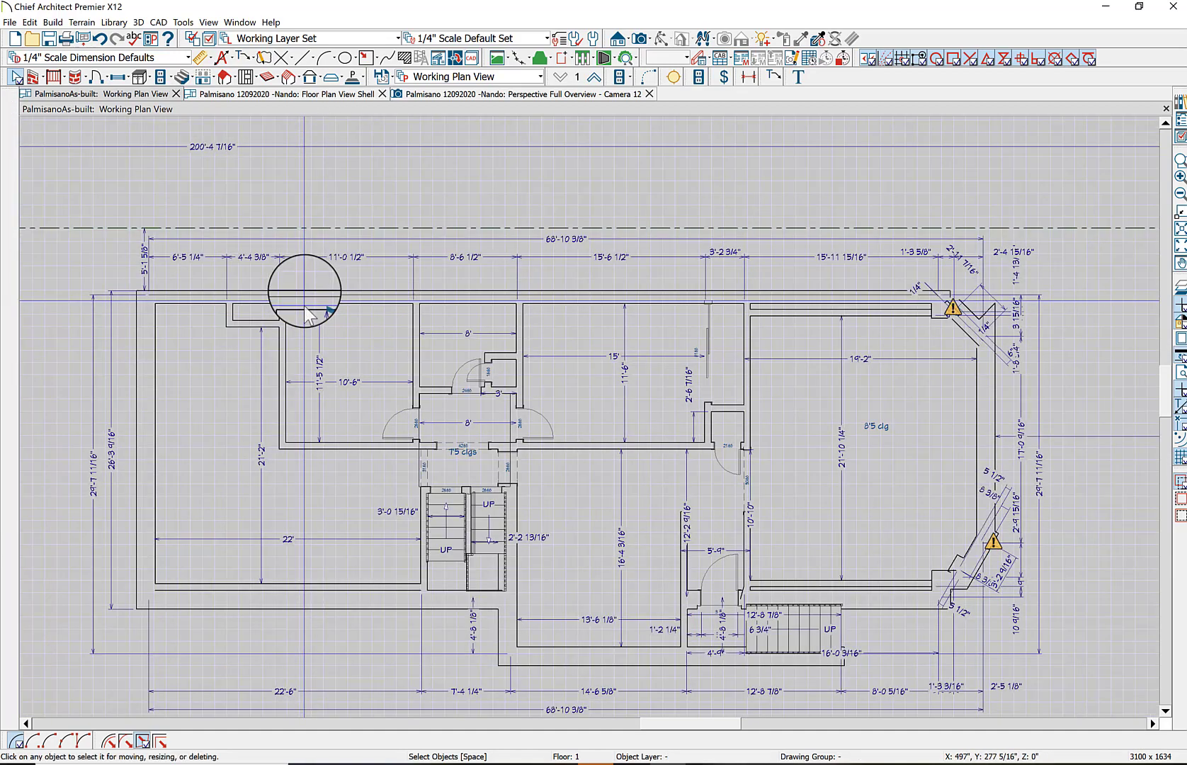
pyautogui.click(318, 294)
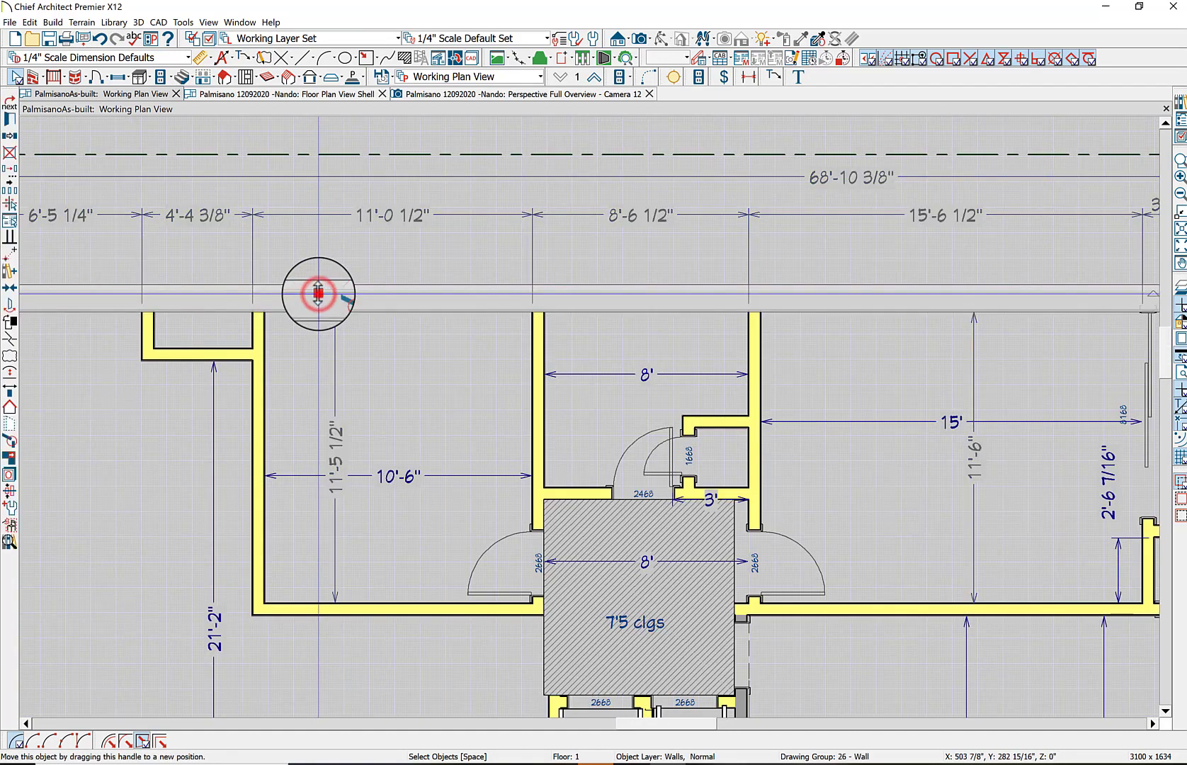
pyautogui.click(9, 118)
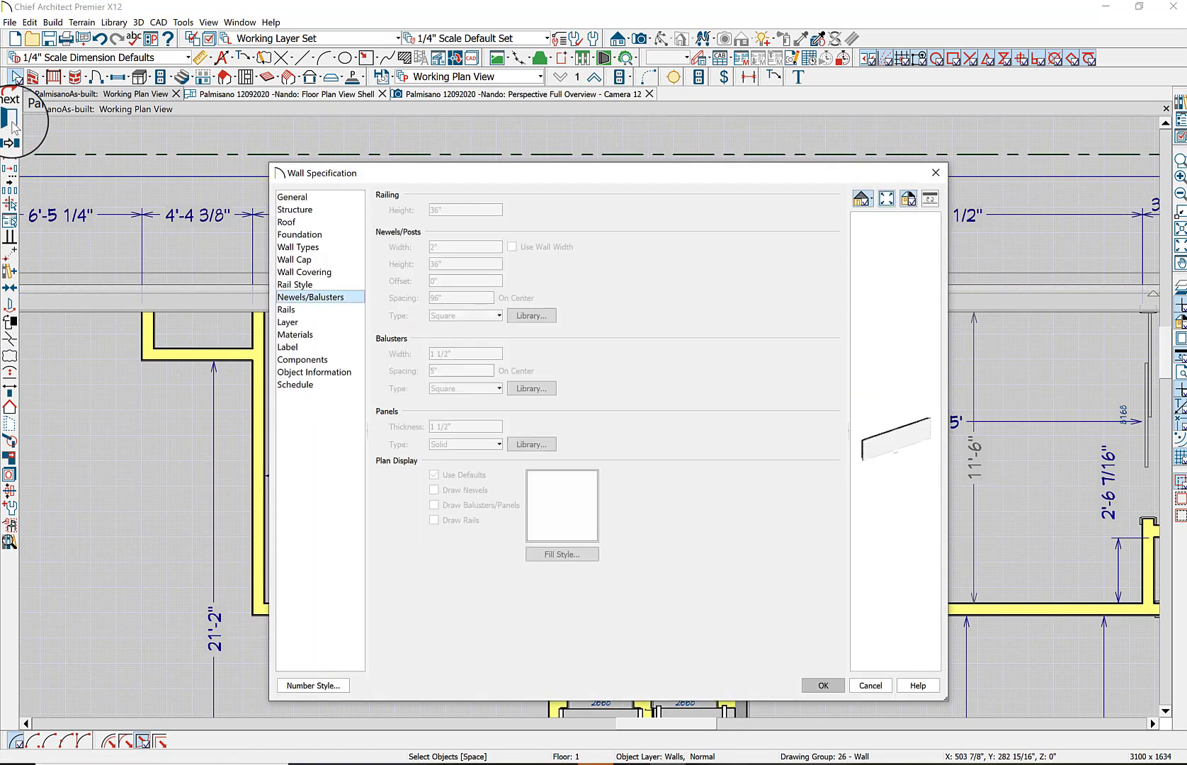
pyautogui.click(298, 246)
pyautogui.click(634, 212)
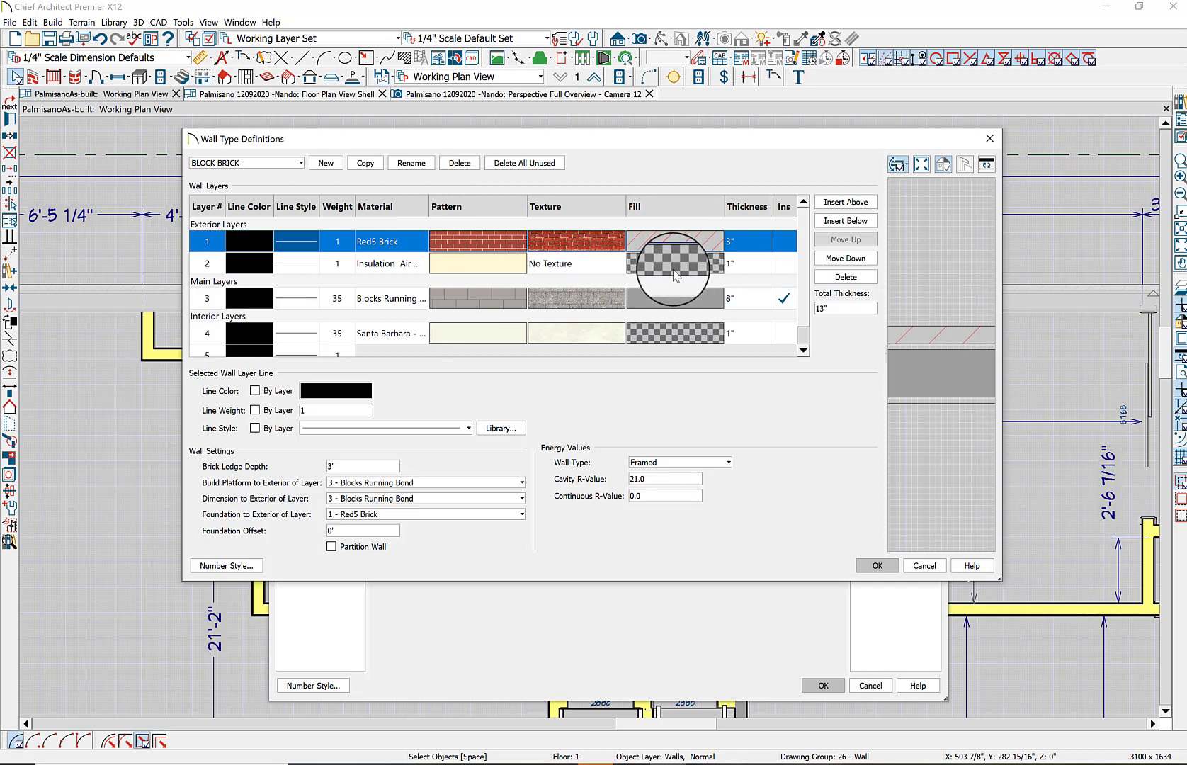
# Set the Blocks Running Bond layer's fill to a Hatch pattern with 8" width and a 45° angle
pyautogui.click(671, 304)
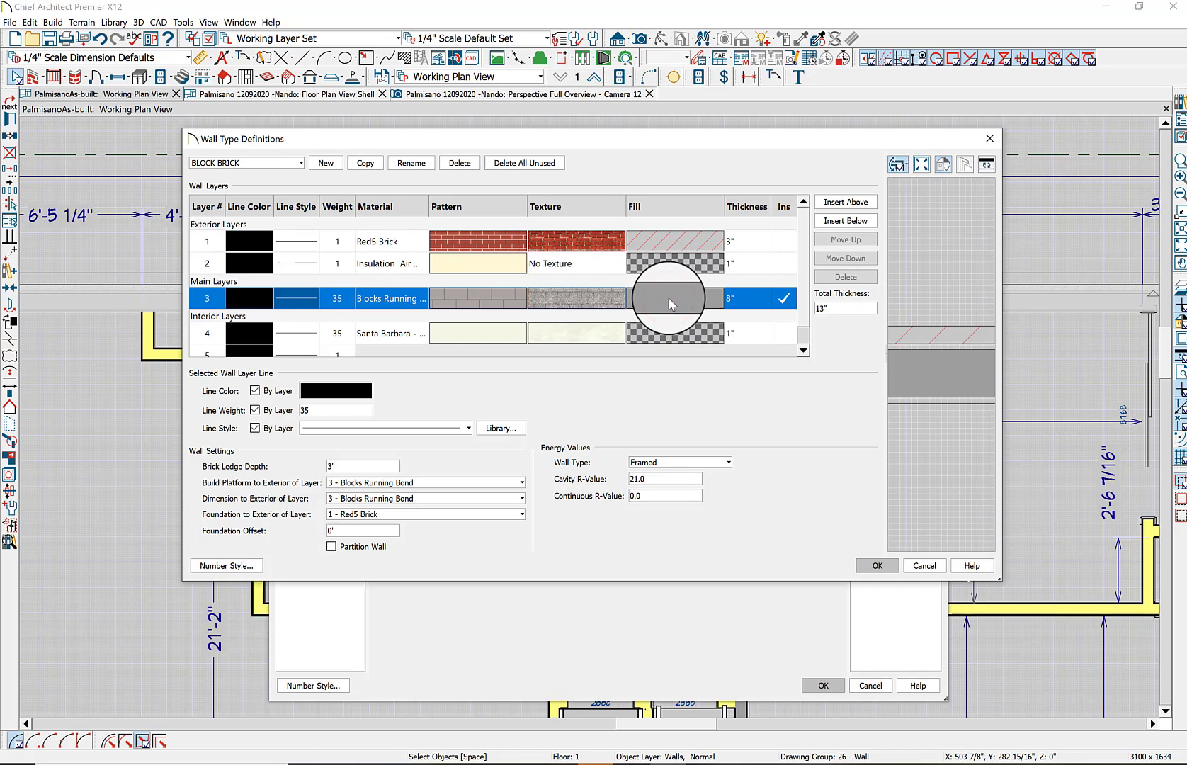
pyautogui.click(668, 297)
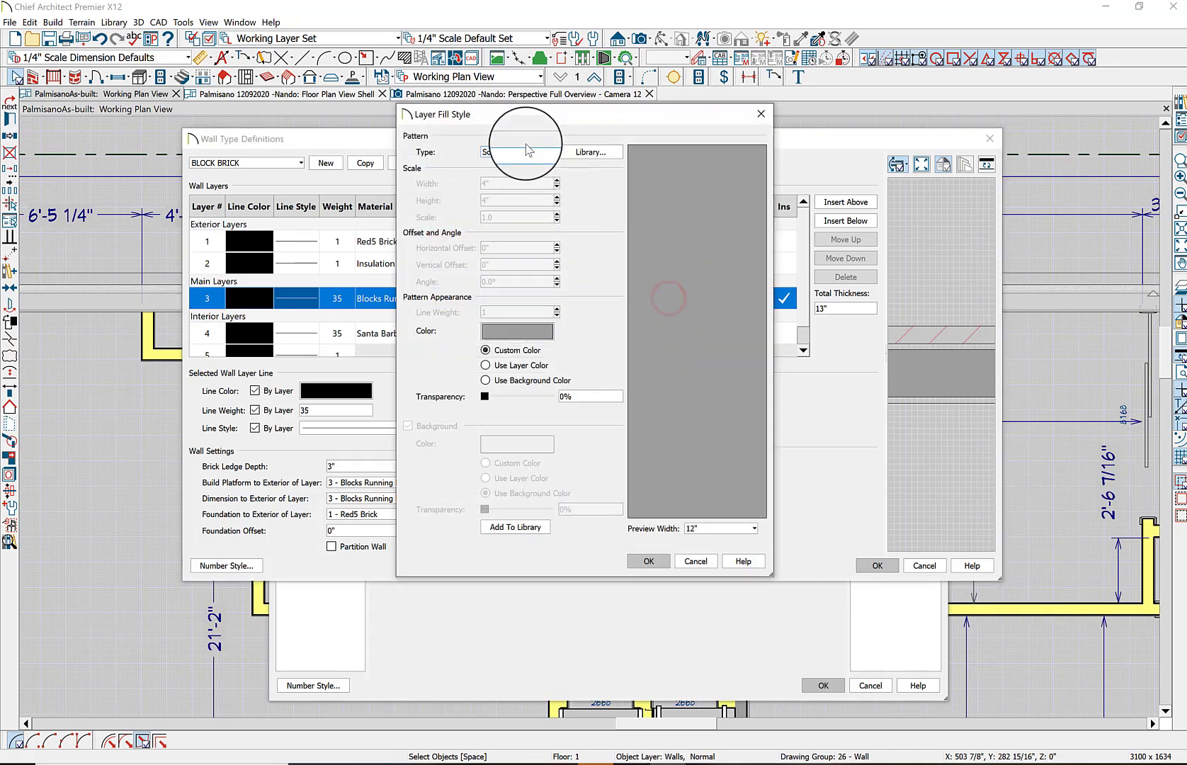
pyautogui.click(550, 151)
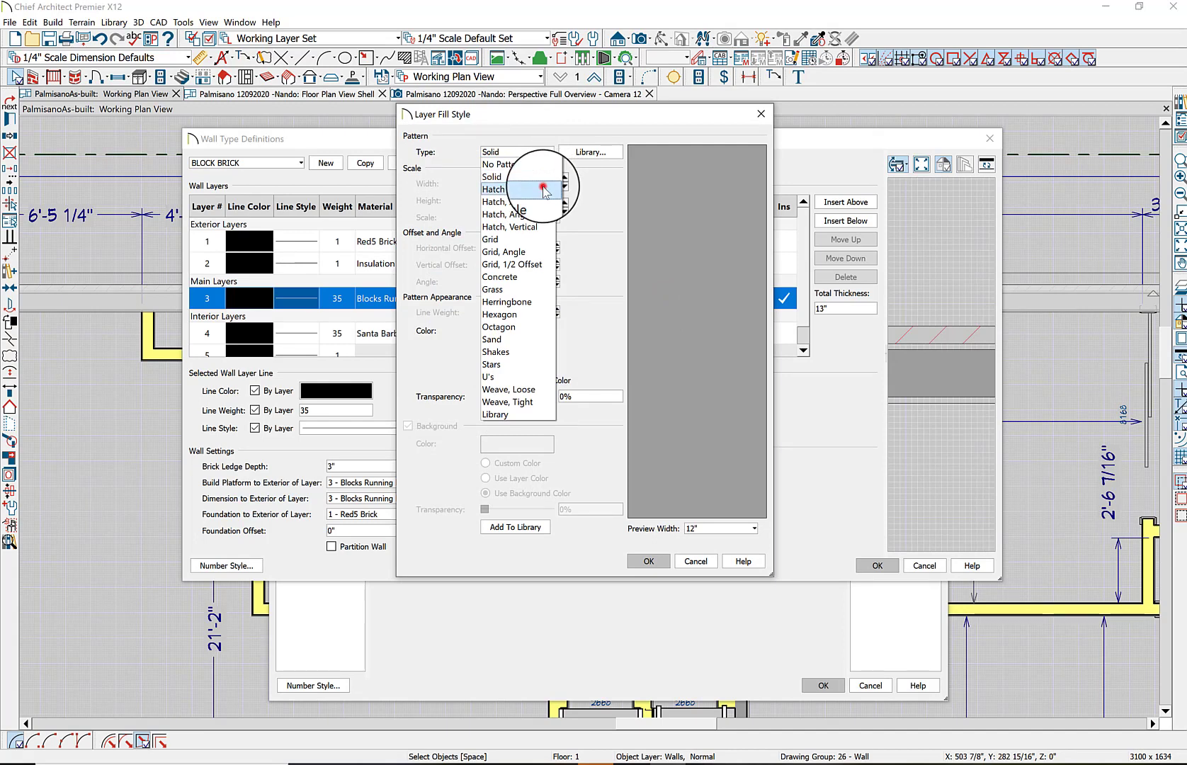
pyautogui.click(545, 190)
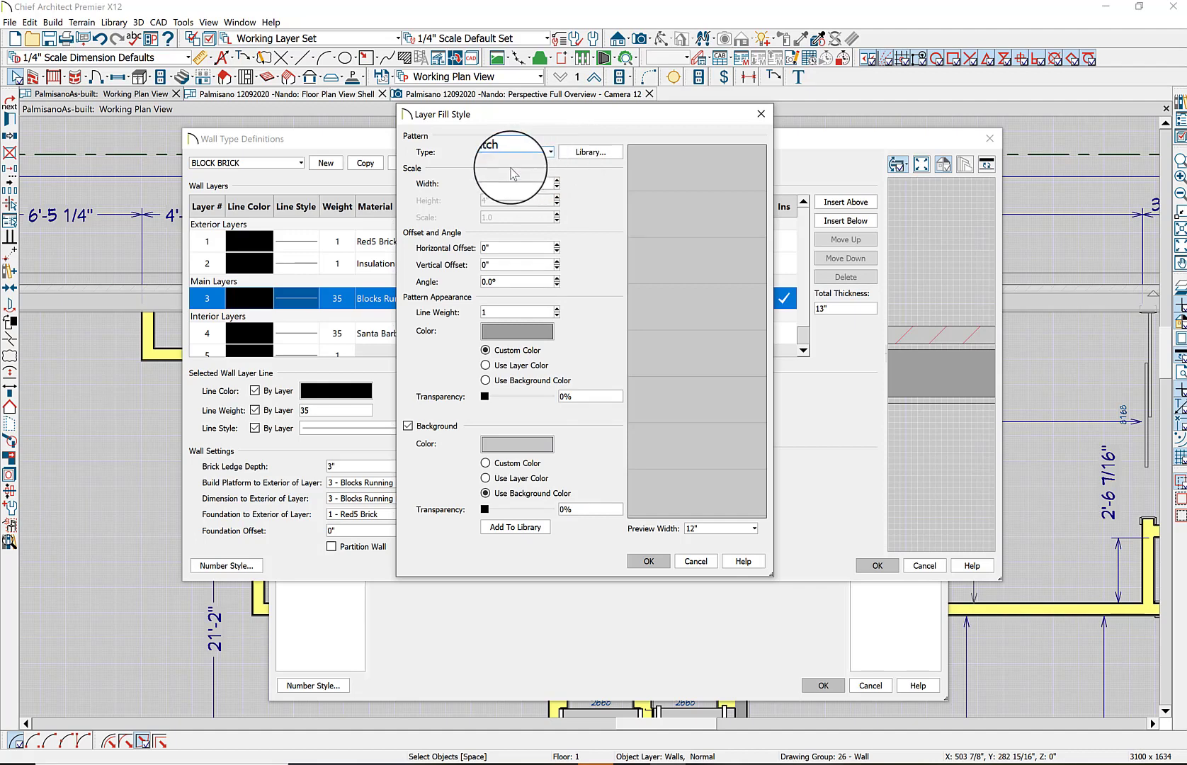
pyautogui.doubleClick(485, 186)
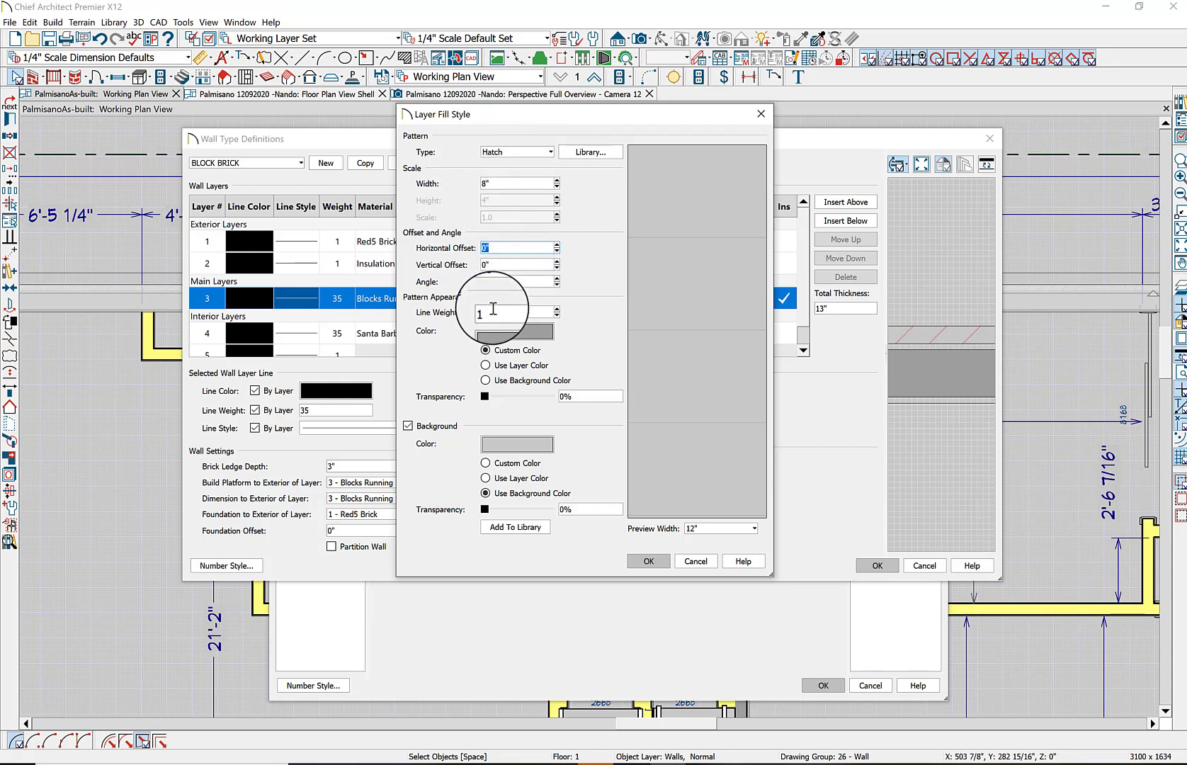
pyautogui.click(516, 281)
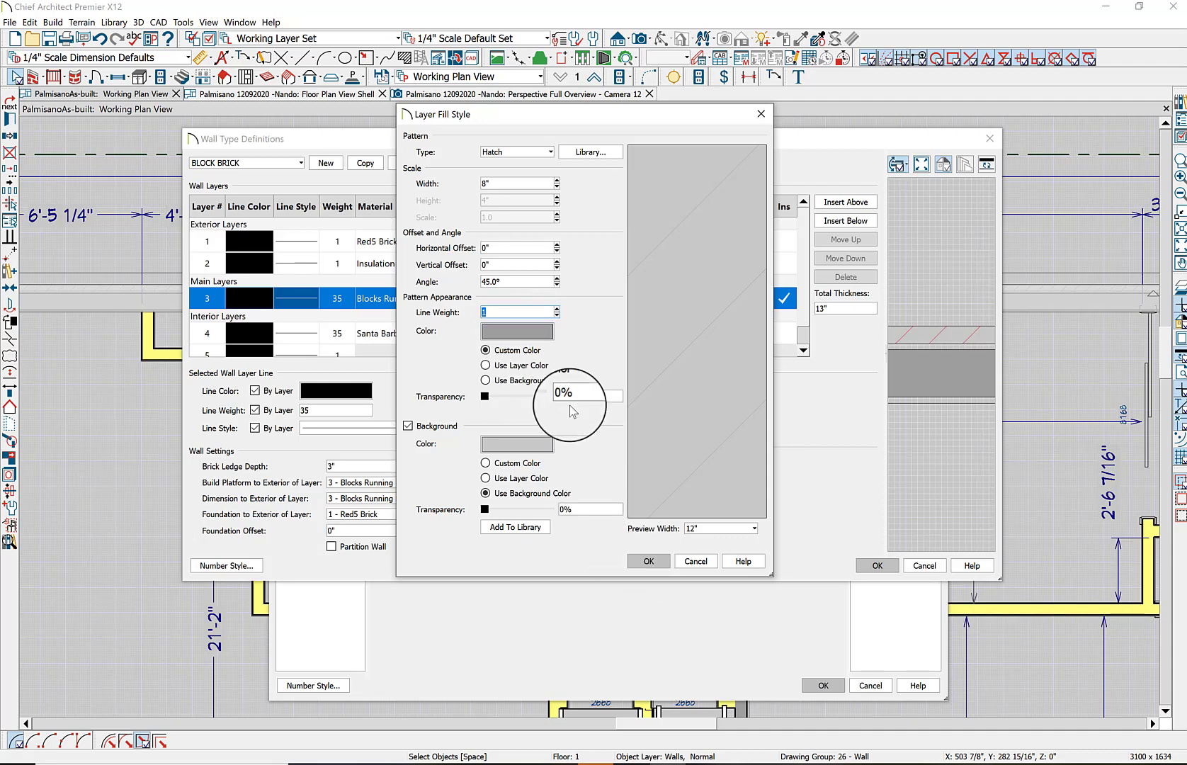
pyautogui.click(648, 561)
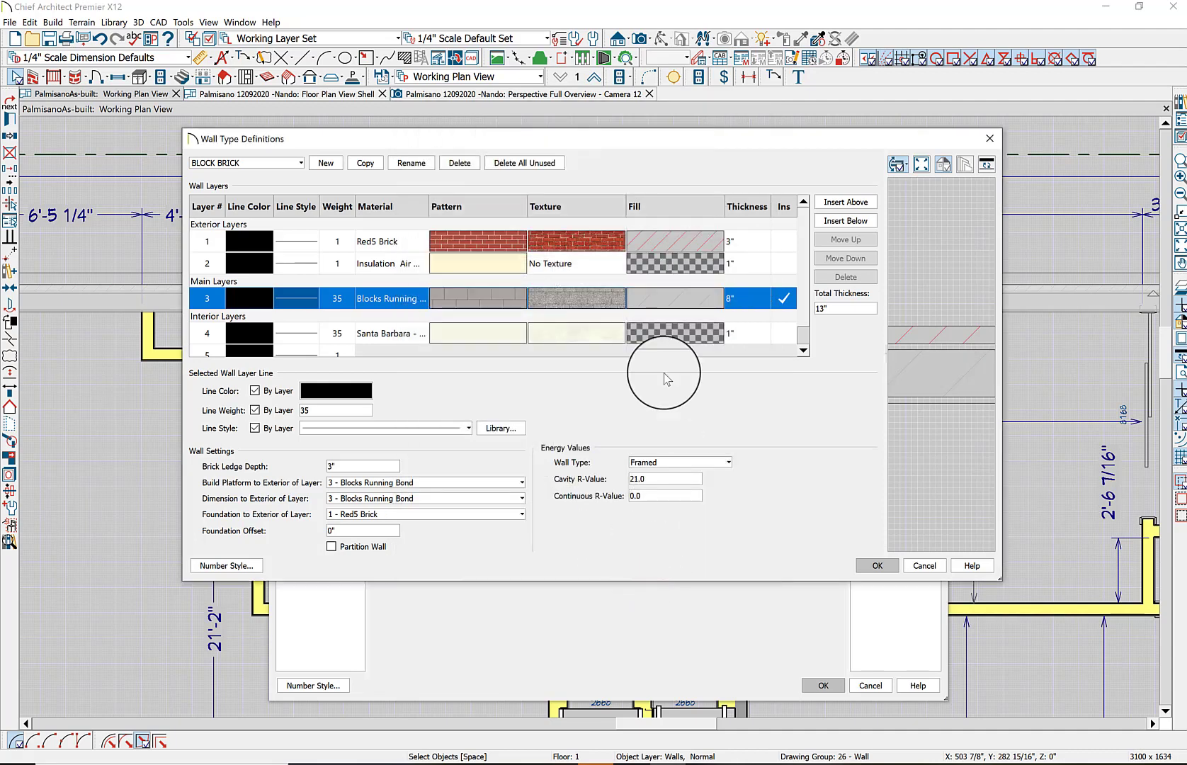
# Check the fill style settings of the Red5 Brick exterior layer
pyautogui.click(692, 243)
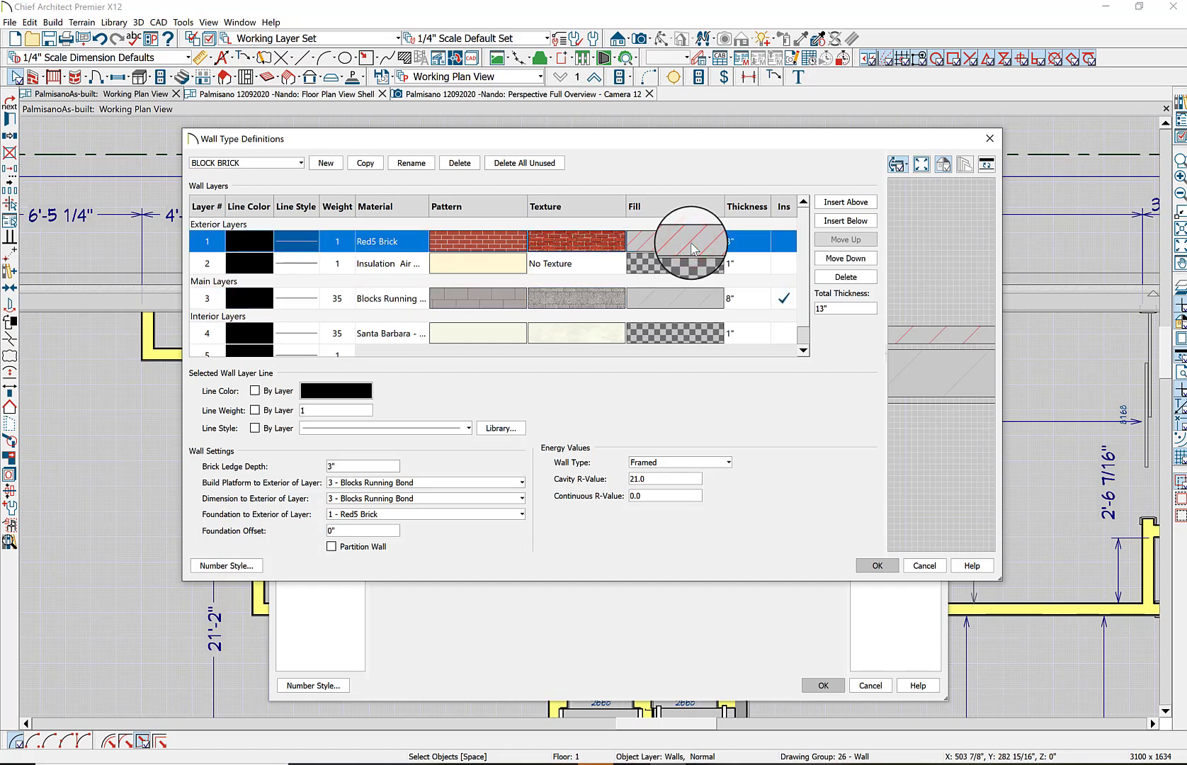
pyautogui.click(691, 243)
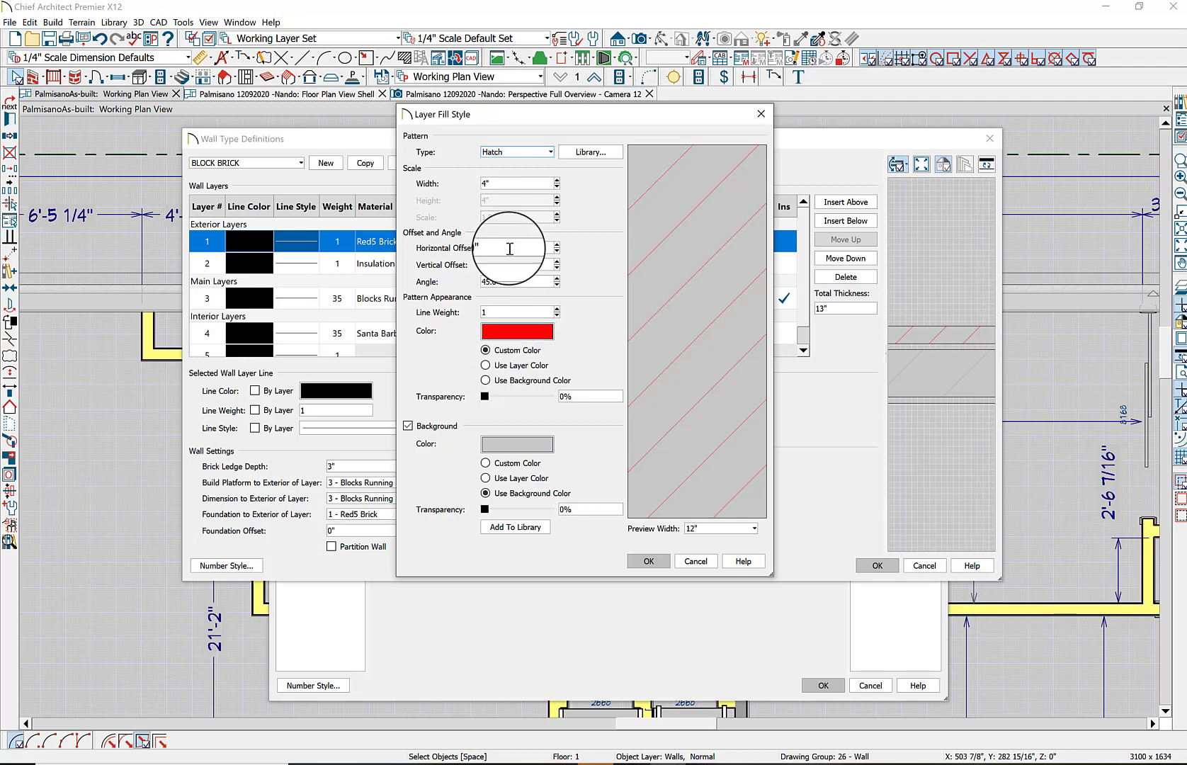
pyautogui.click(643, 563)
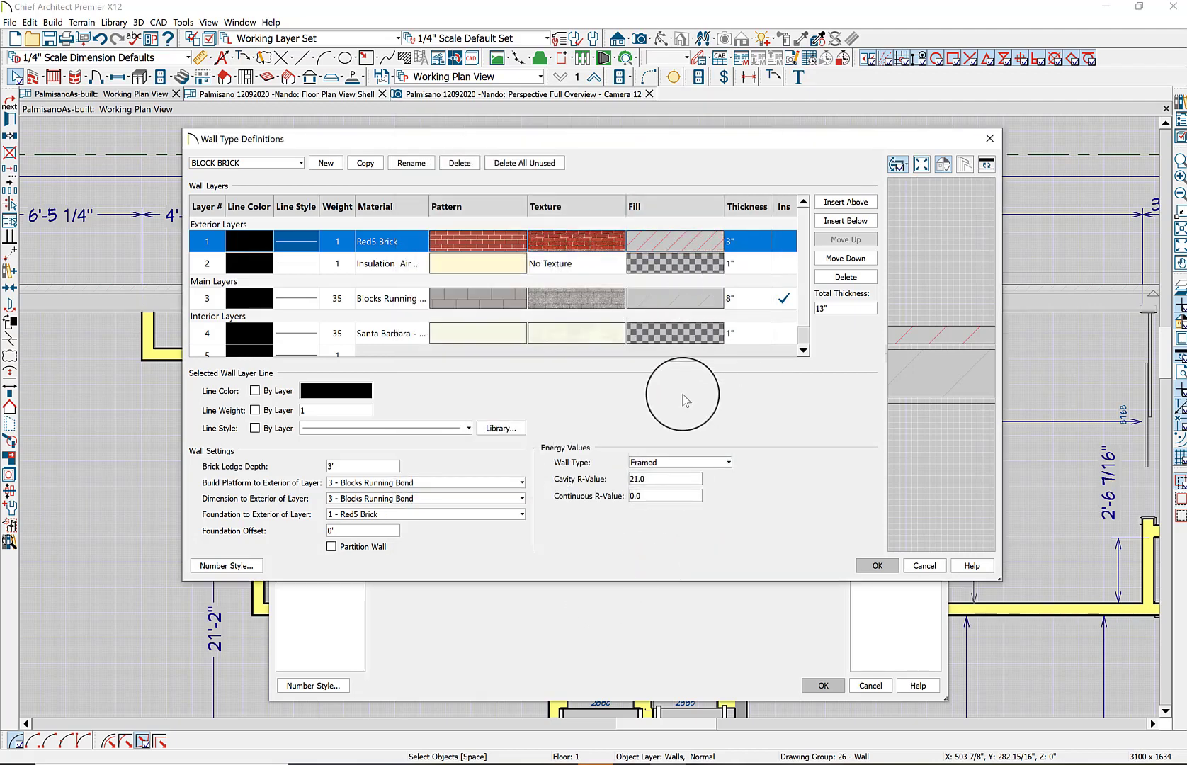
# Apply the new block fill by accepting the wall type definition and the upper wall's specification
pyautogui.click(878, 566)
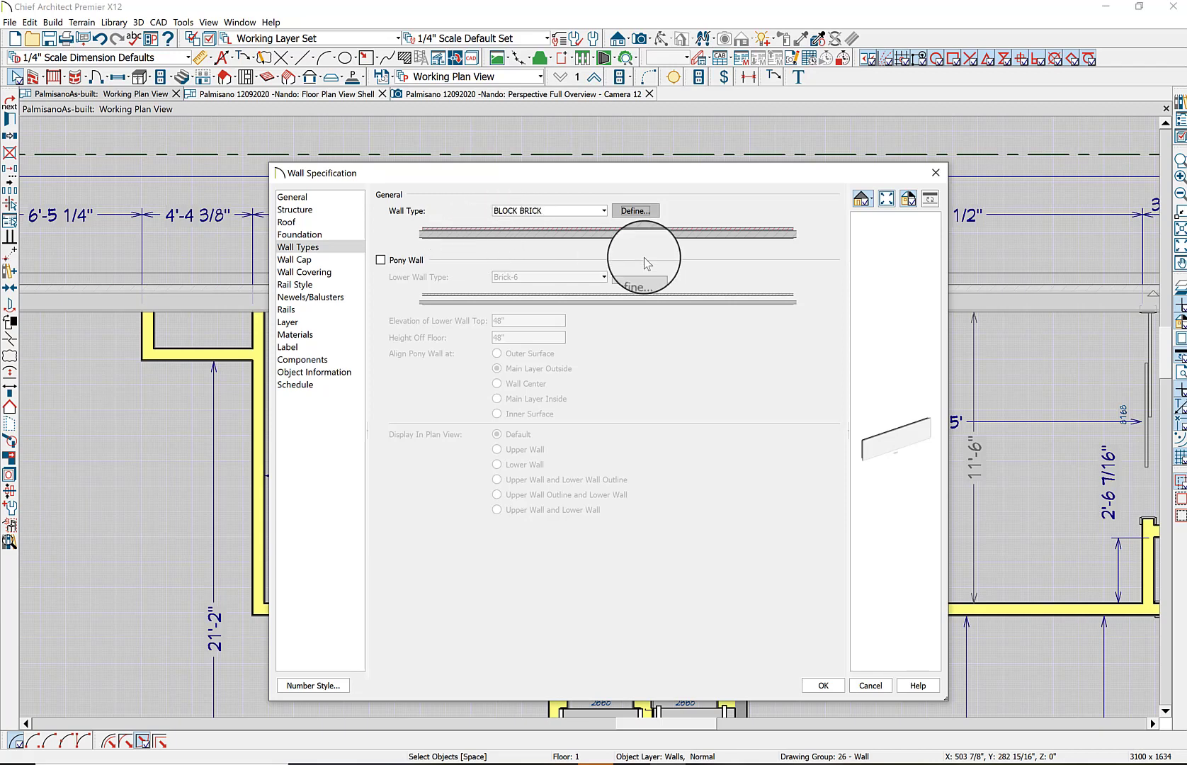
pyautogui.click(825, 687)
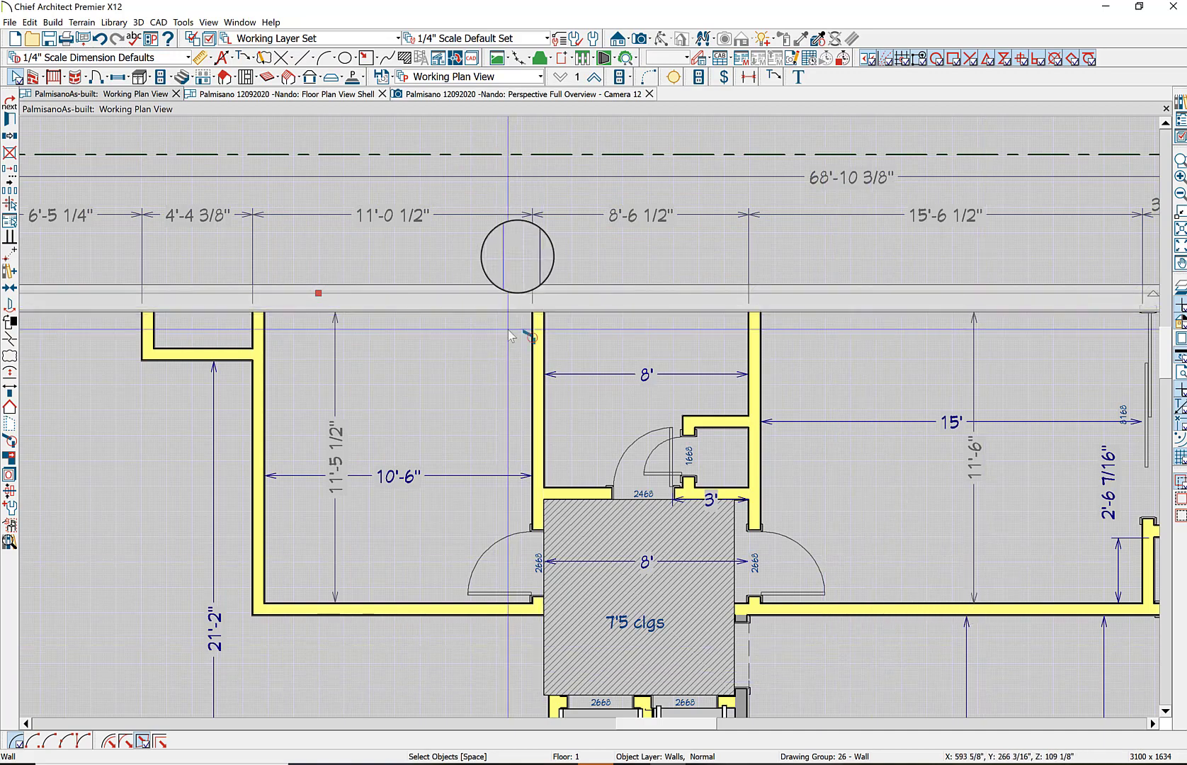
pyautogui.scroll(-1, 523, 261)
pyautogui.scroll(-5, 522, 261)
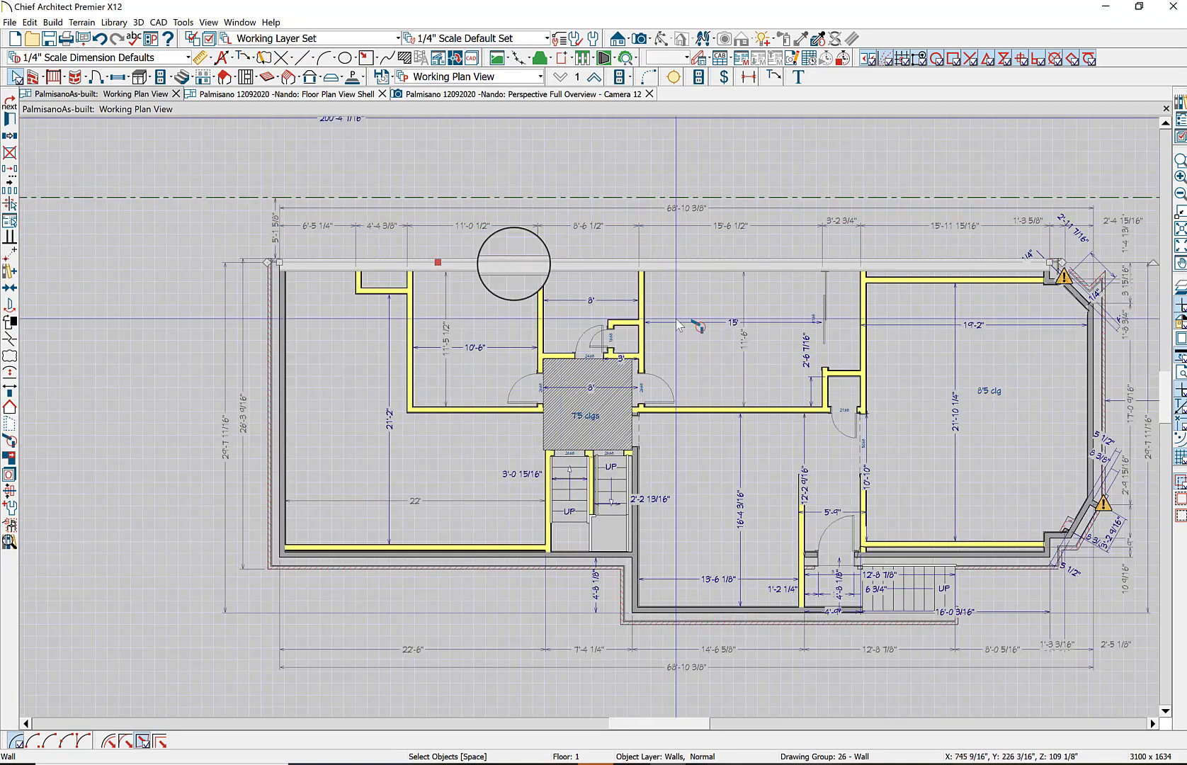
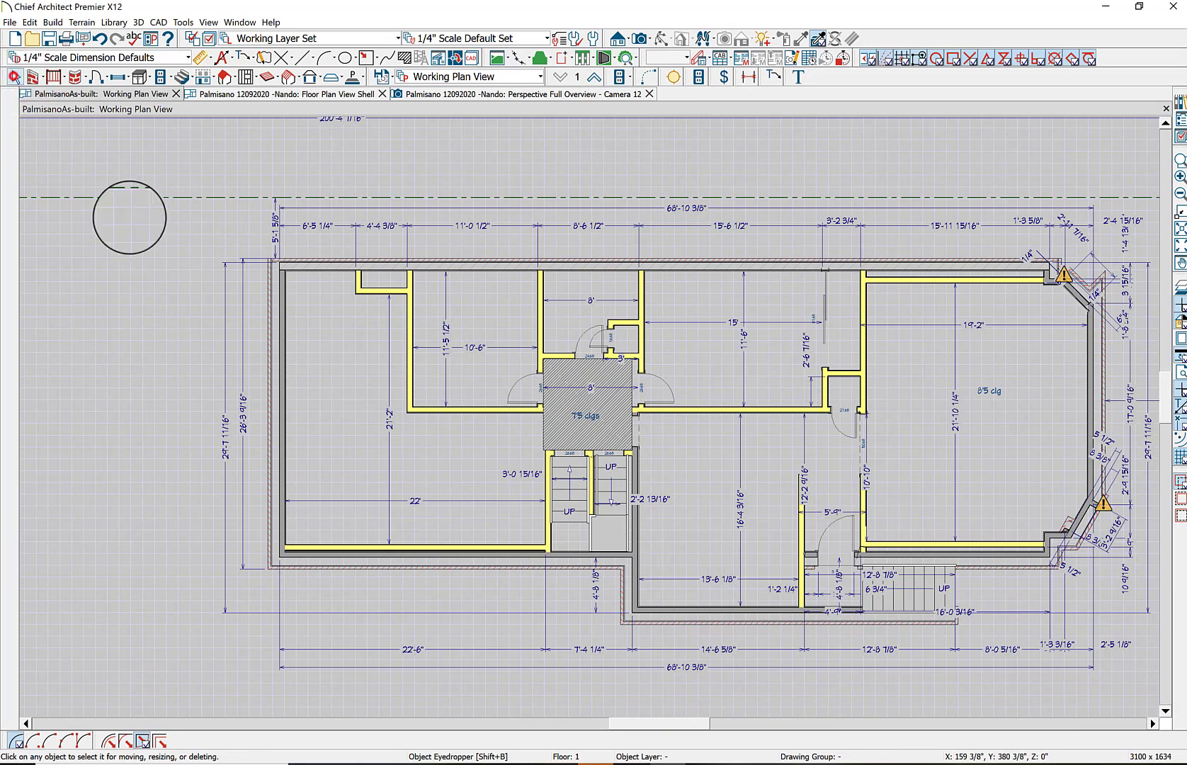
# Assign the BLOCK BRICK wall type to the remaining exterior walls, including the lower jog and the bay walls
pyautogui.press('space')
pyautogui.click(278, 424)
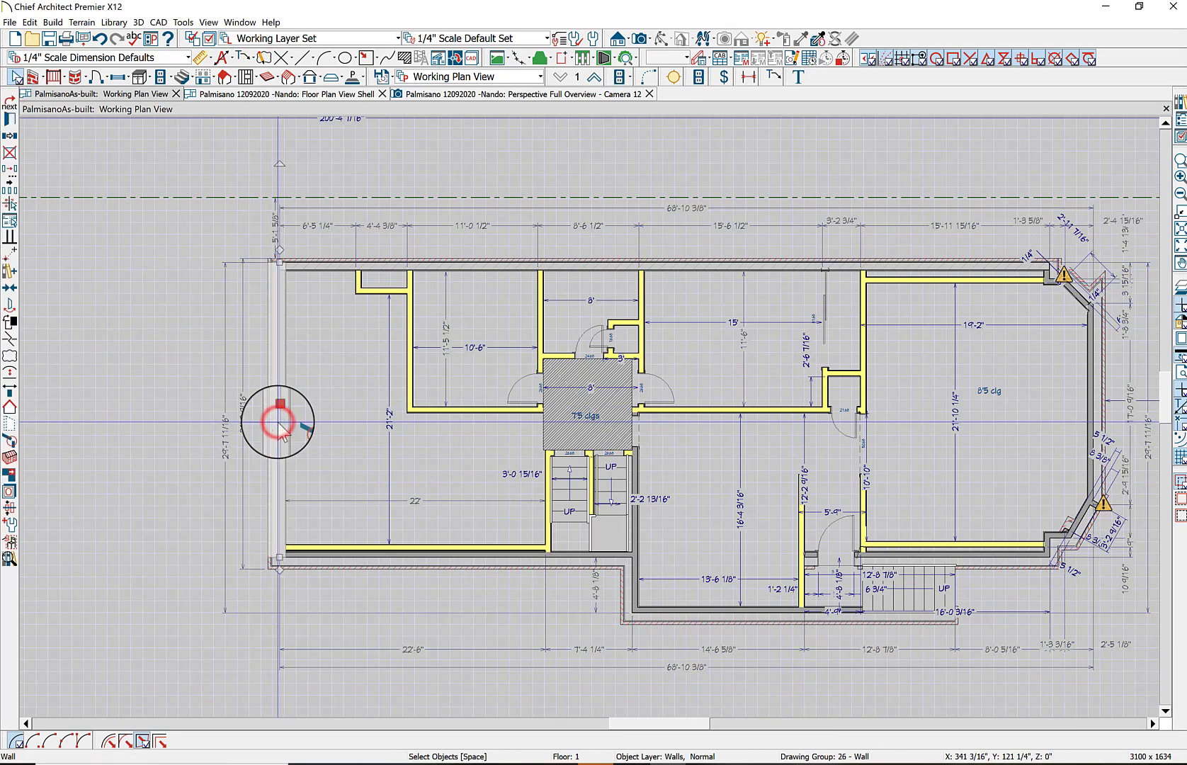
pyautogui.keyDown('shift'); pyautogui.click(441, 564); pyautogui.keyUp('shift')
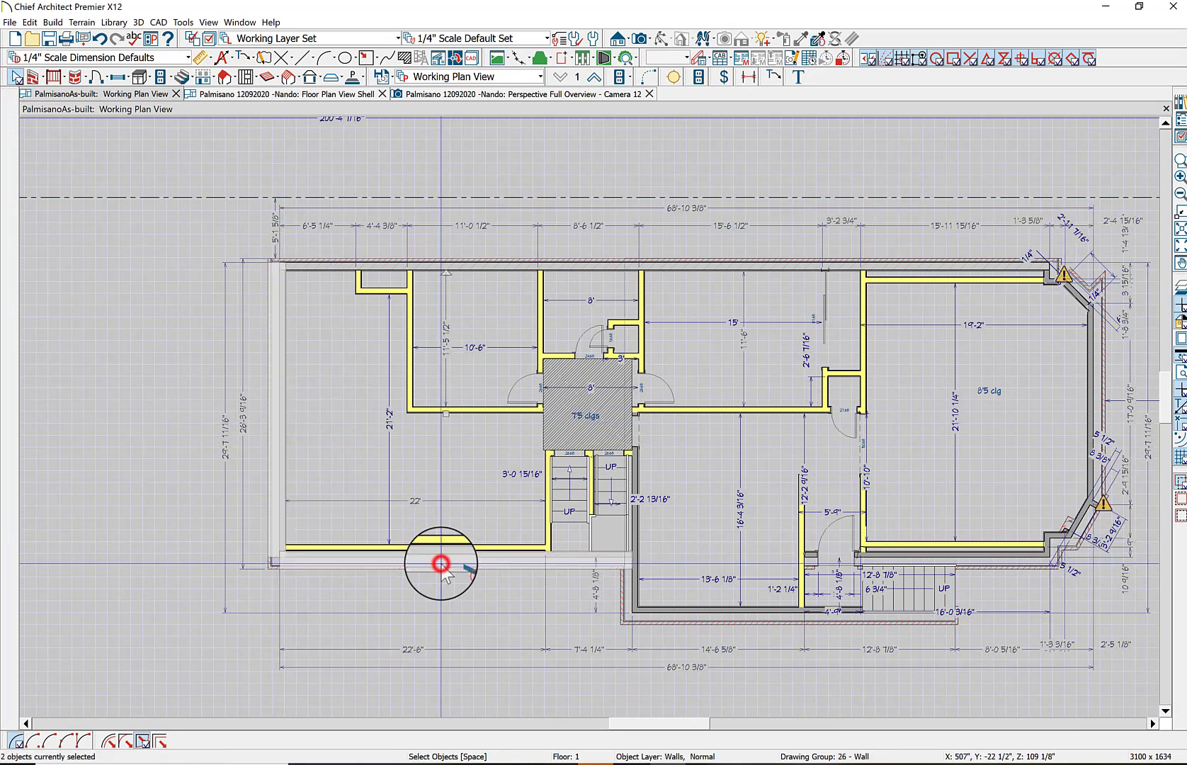
pyautogui.keyDown('shift'); pyautogui.click(628, 613); pyautogui.keyUp('shift')
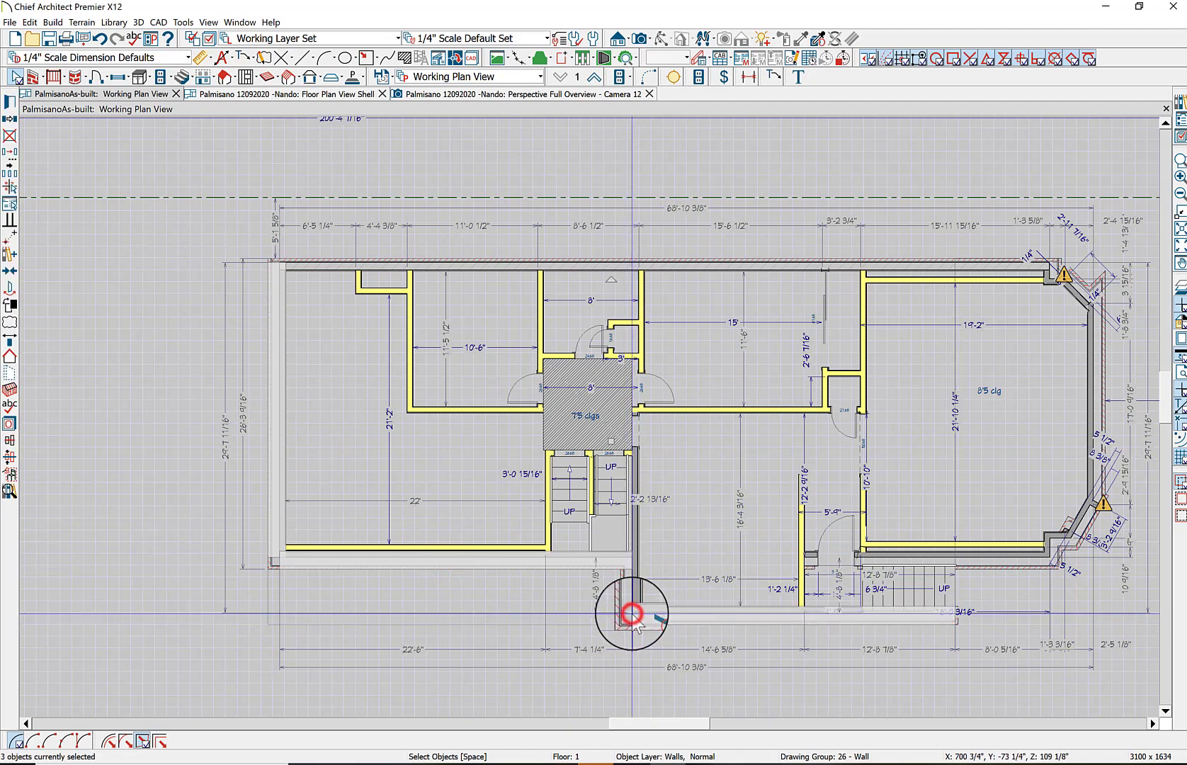
pyautogui.keyDown('shift'); pyautogui.click(624, 588); pyautogui.keyUp('shift')
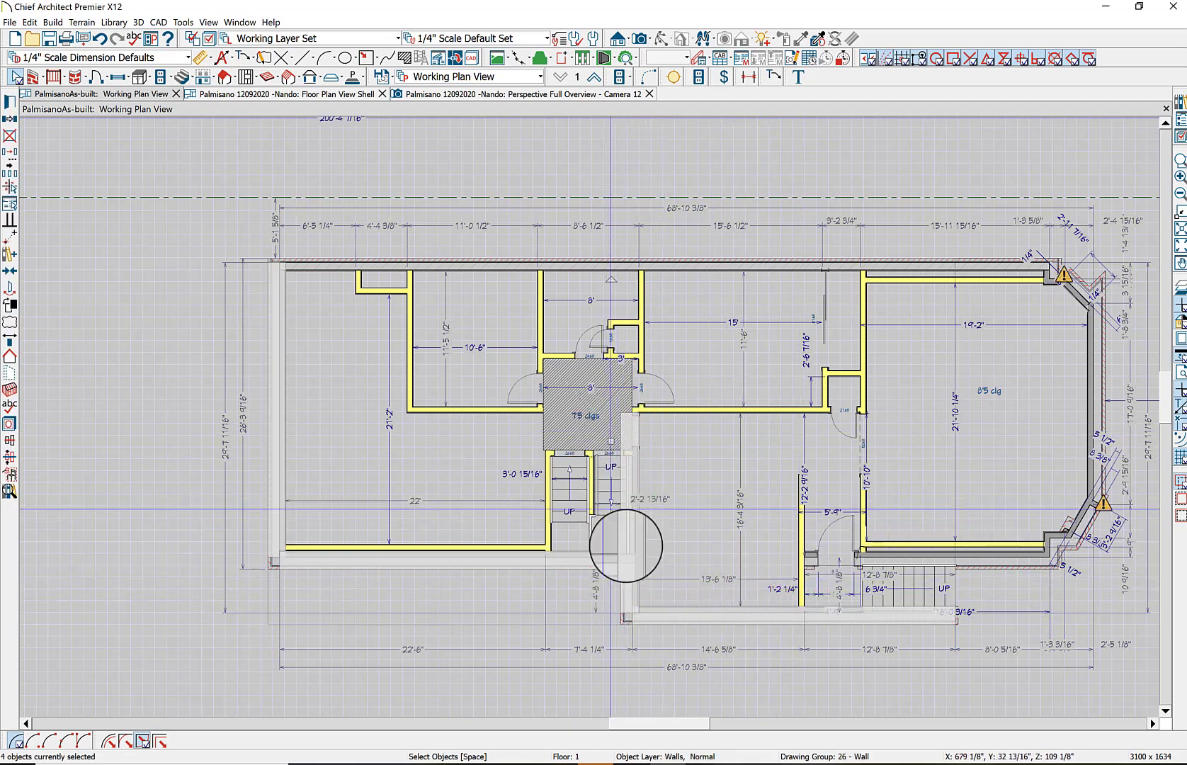
pyautogui.keyDown('shift'); pyautogui.click(1007, 556); pyautogui.keyUp('shift')
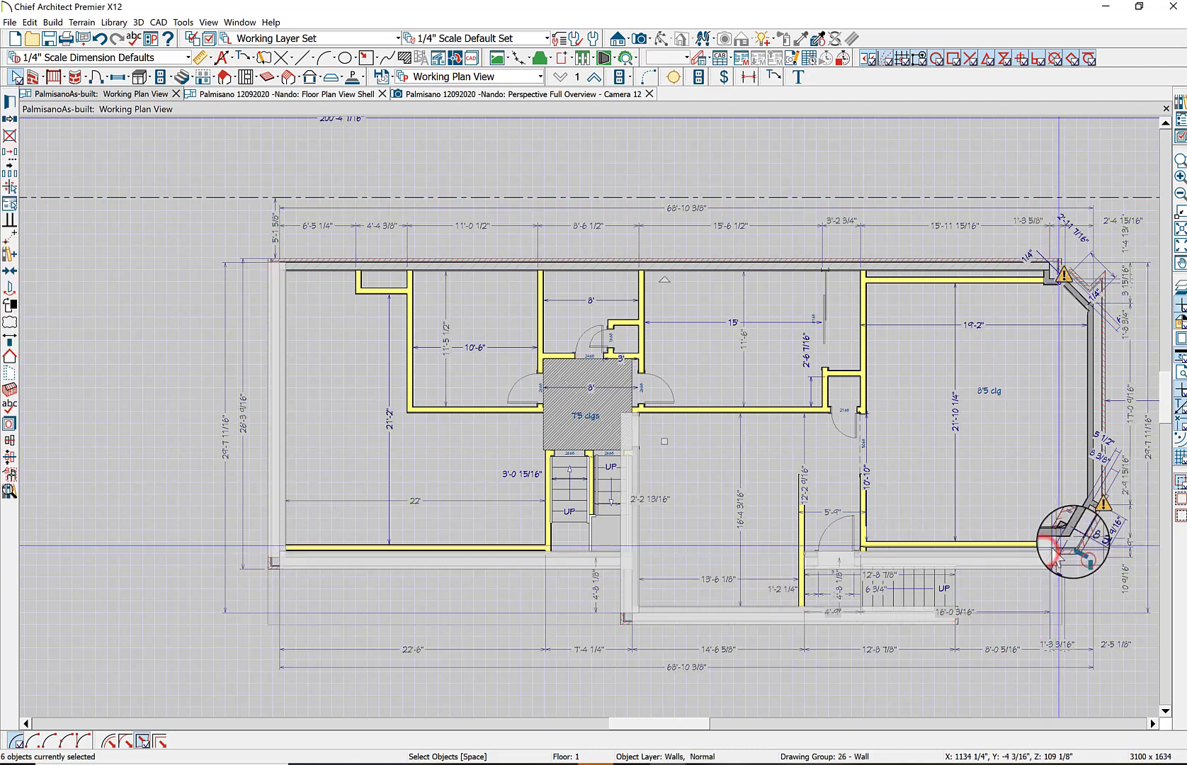
pyautogui.keyDown('shift'); pyautogui.click(1074, 544); pyautogui.keyUp('shift')
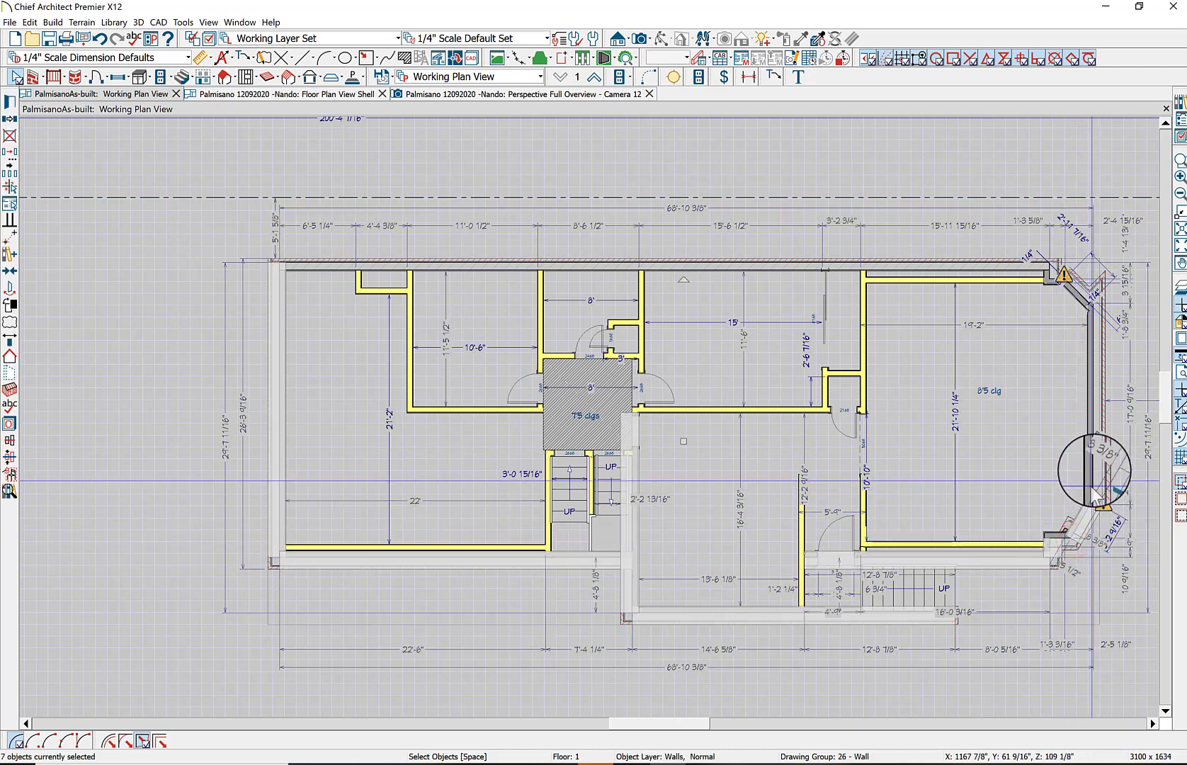
pyautogui.keyDown('shift'); pyautogui.click(1094, 466); pyautogui.keyUp('shift')
pyautogui.keyDown('shift'); pyautogui.click(1050, 271); pyautogui.keyUp('shift')
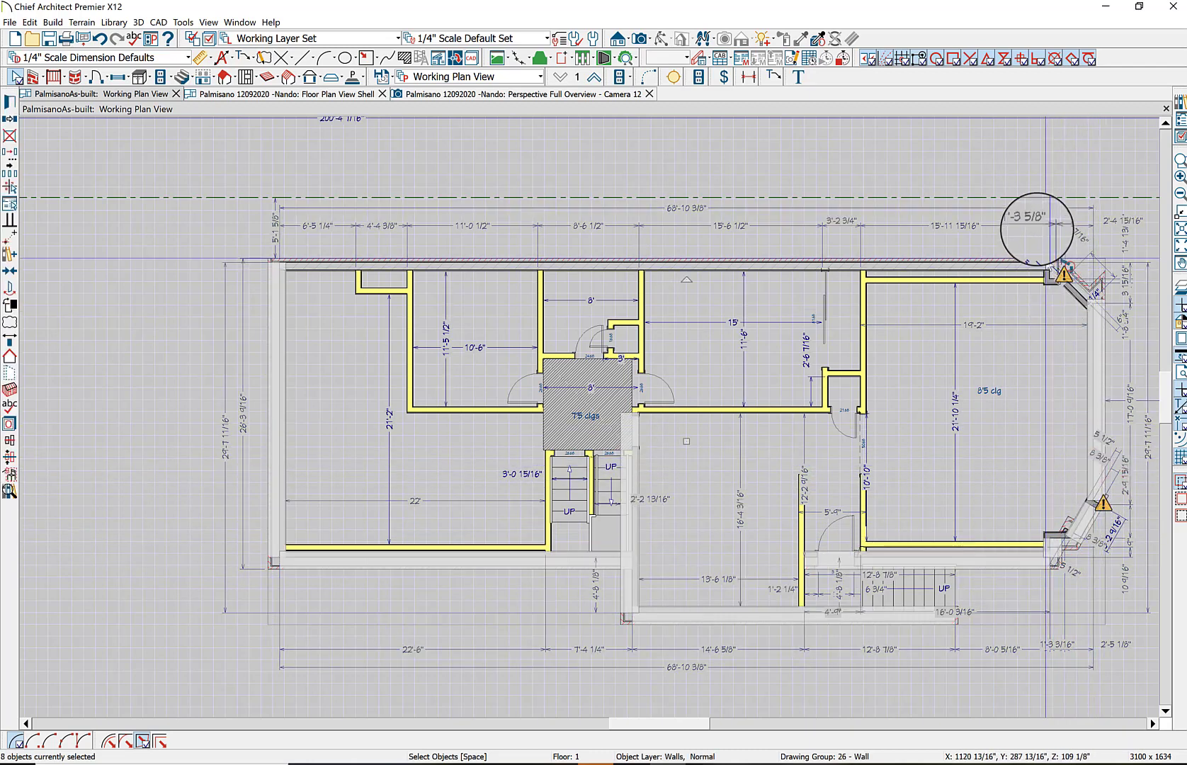
pyautogui.keyDown('shift'); pyautogui.click(1083, 292); pyautogui.keyUp('shift')
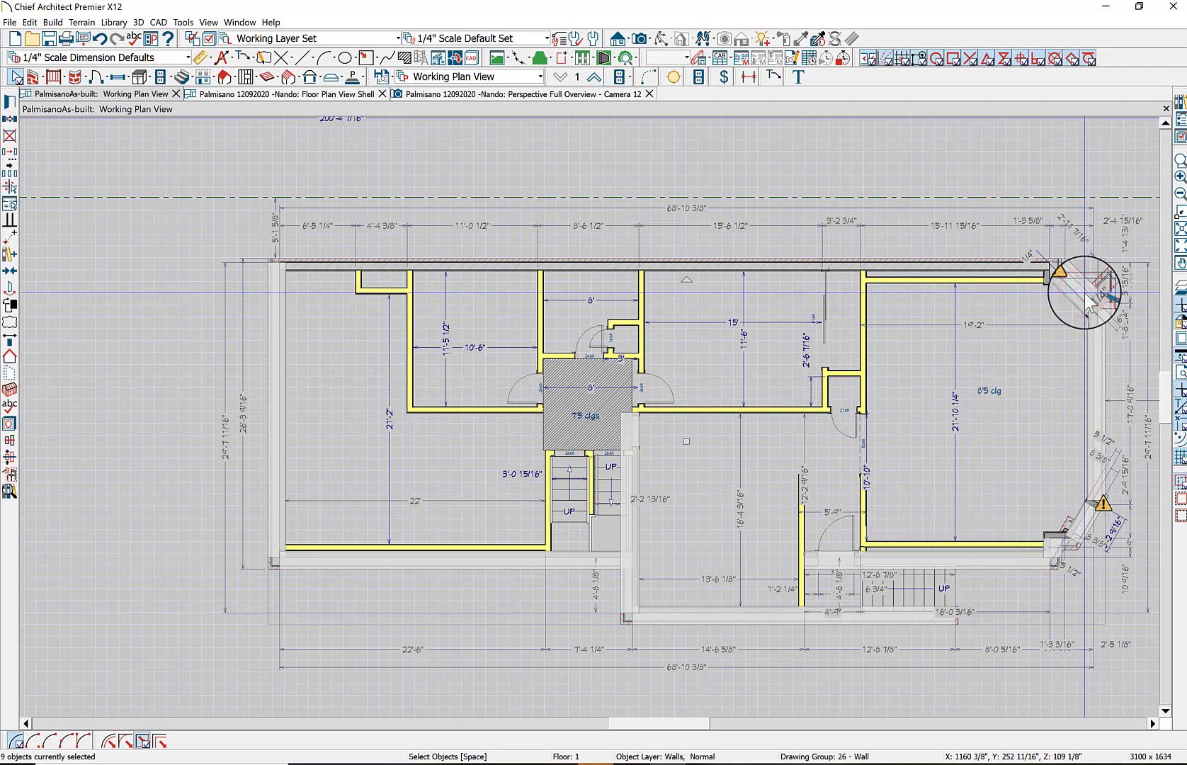
pyautogui.click(12, 105)
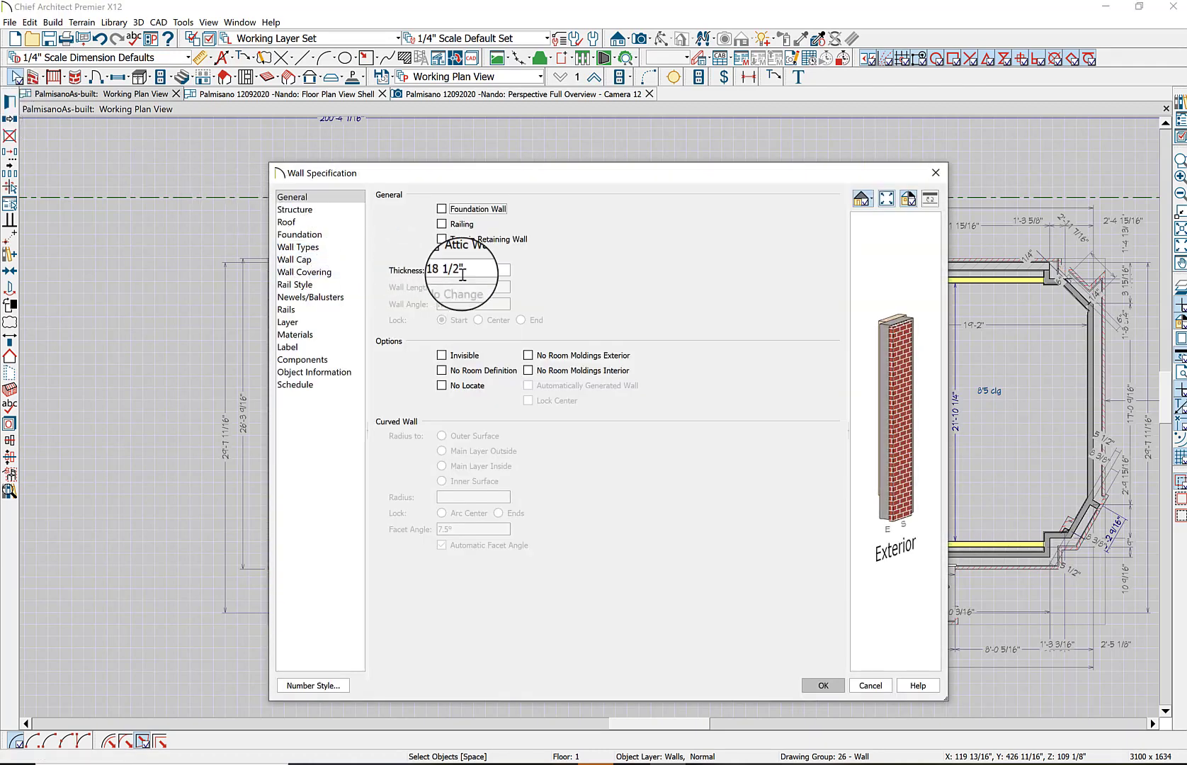
pyautogui.click(318, 246)
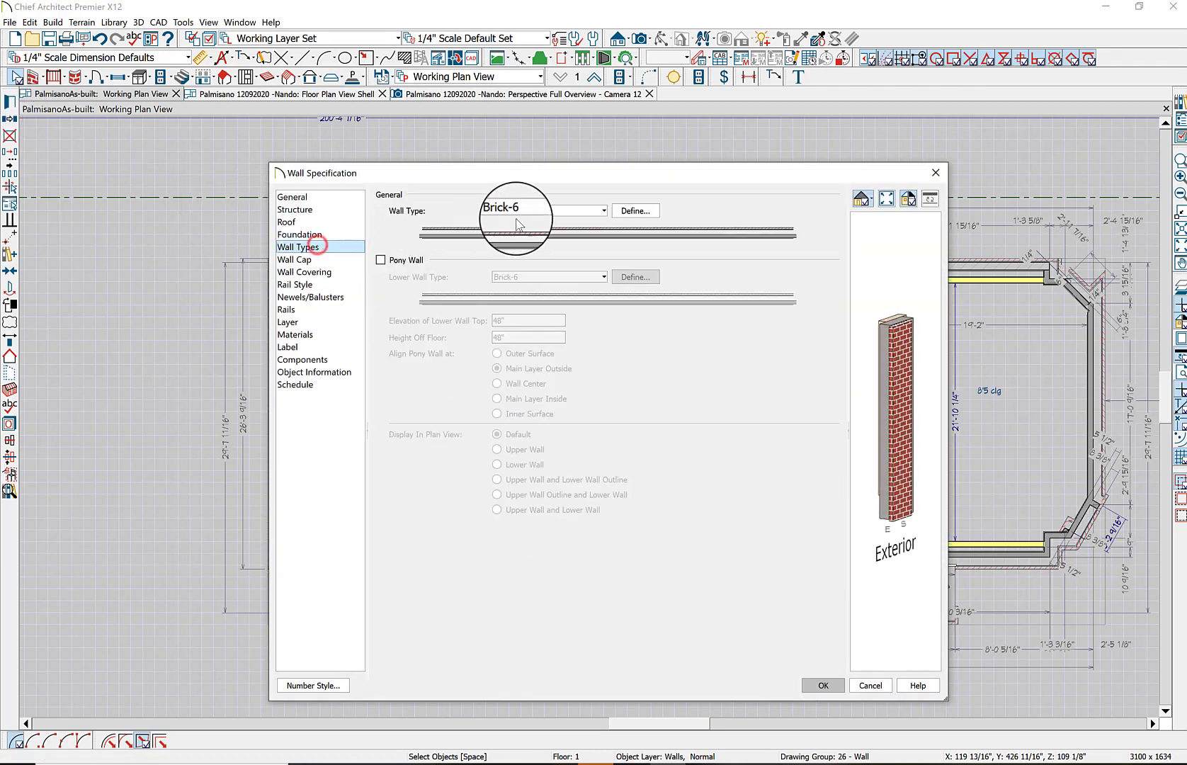
pyautogui.click(604, 212)
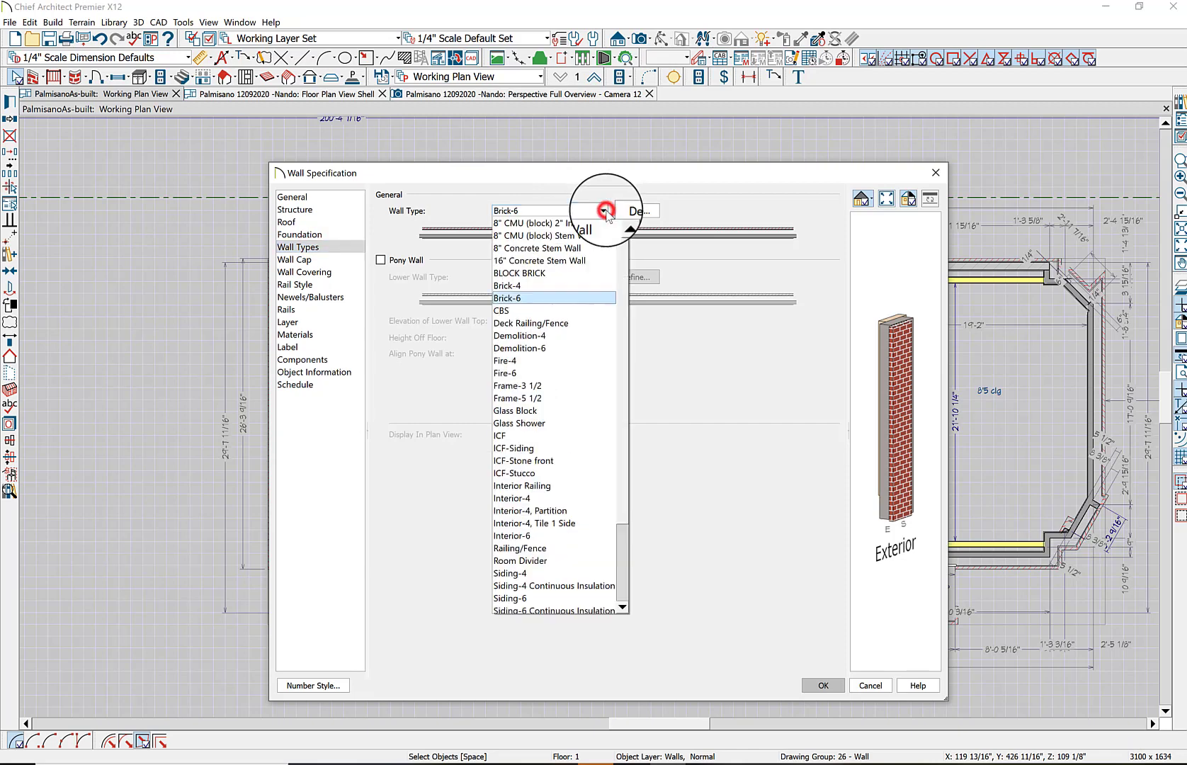
pyautogui.click(567, 274)
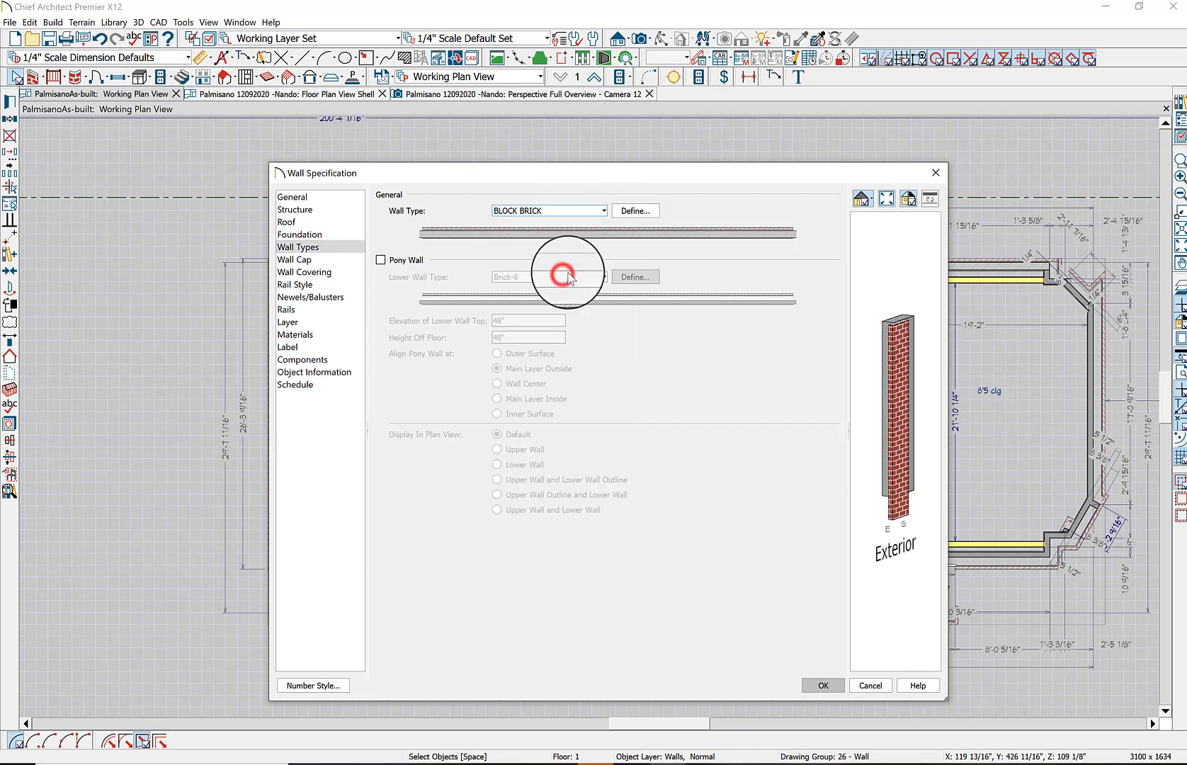
pyautogui.click(818, 686)
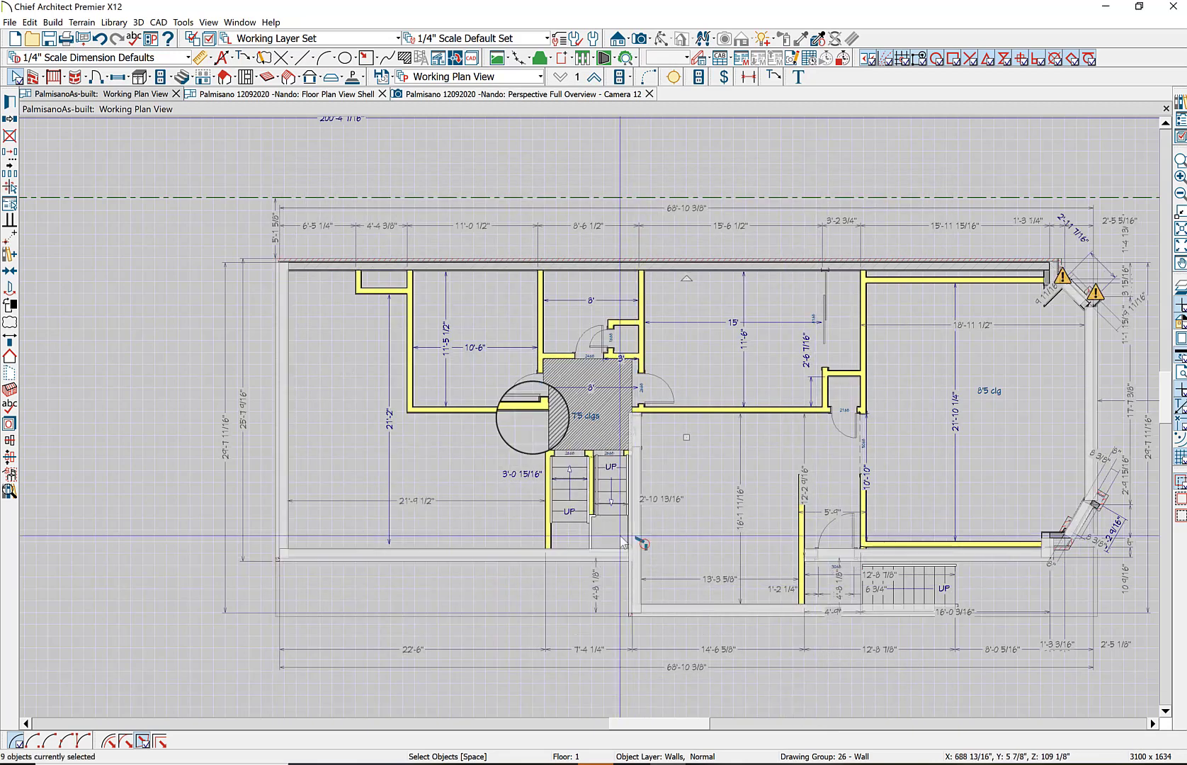
pyautogui.click(683, 465)
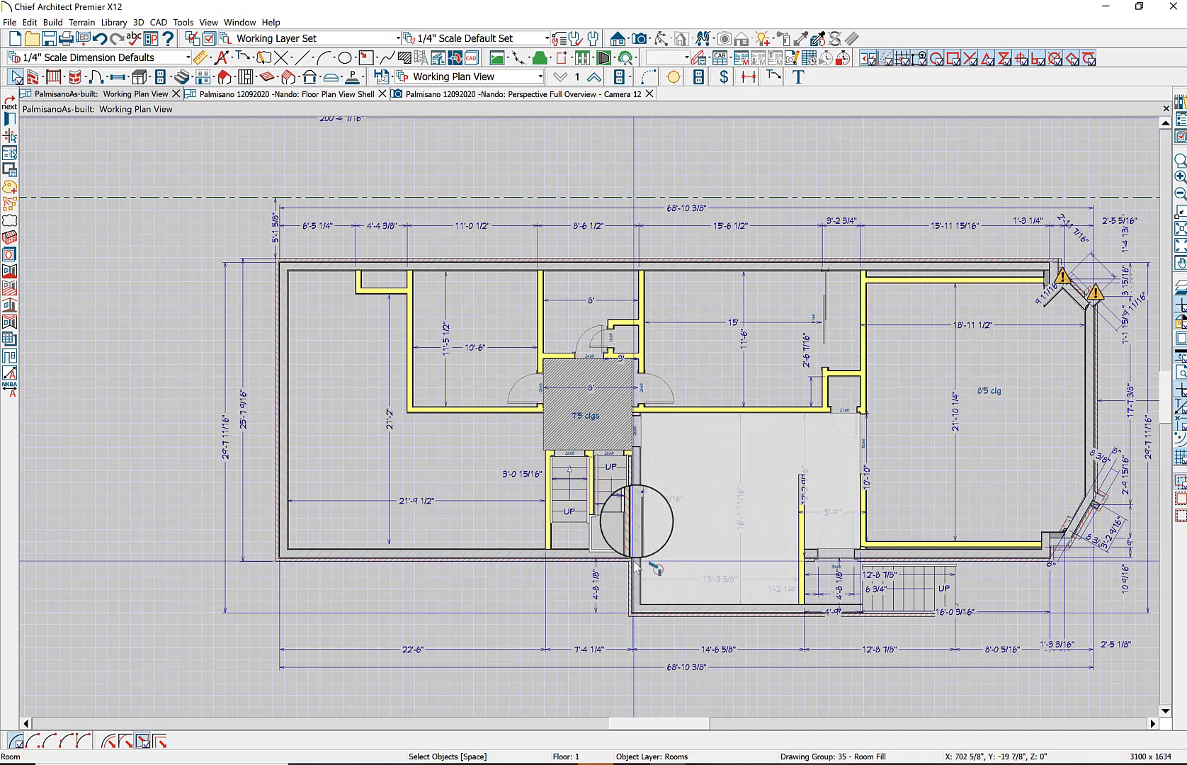
# Break the vertical wall beside the stairs where it meets the lower exterior wall
pyautogui.click(634, 507)
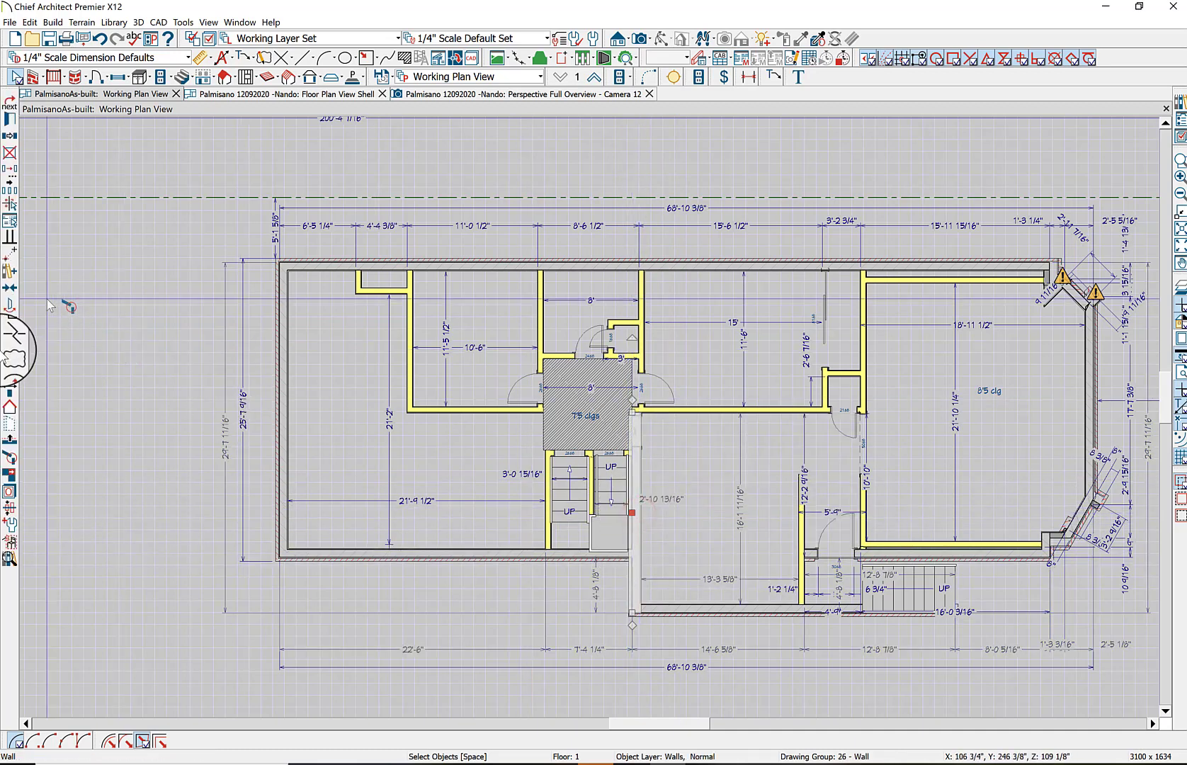
pyautogui.click(168, 373)
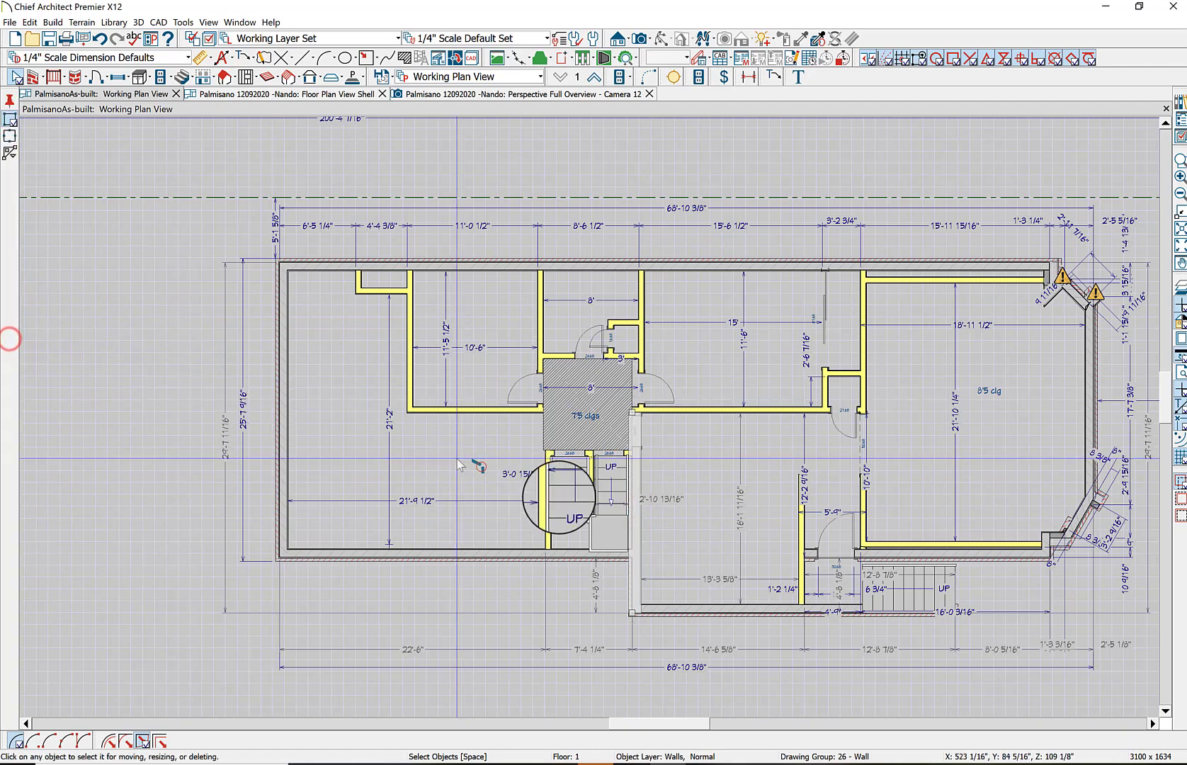
pyautogui.click(636, 551)
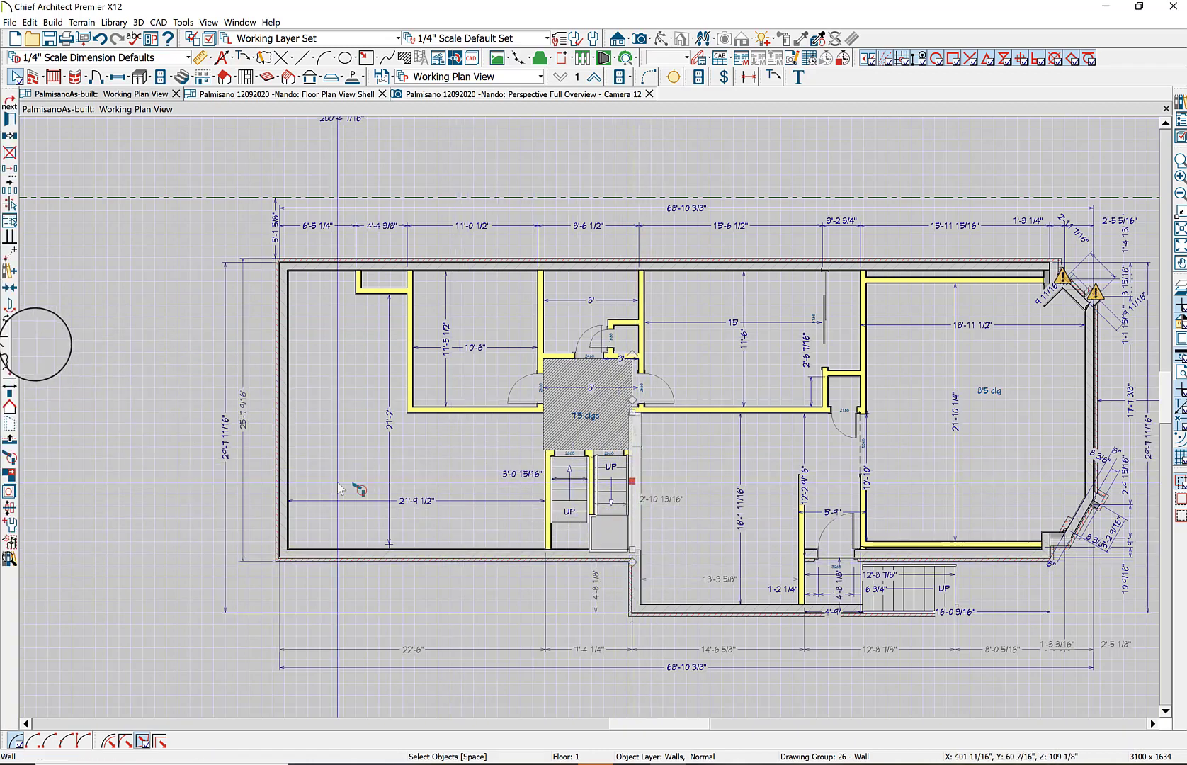
# Change the inner segment of the broken wall beside the stairs to the Interior-4 wall type
pyautogui.click(11, 120)
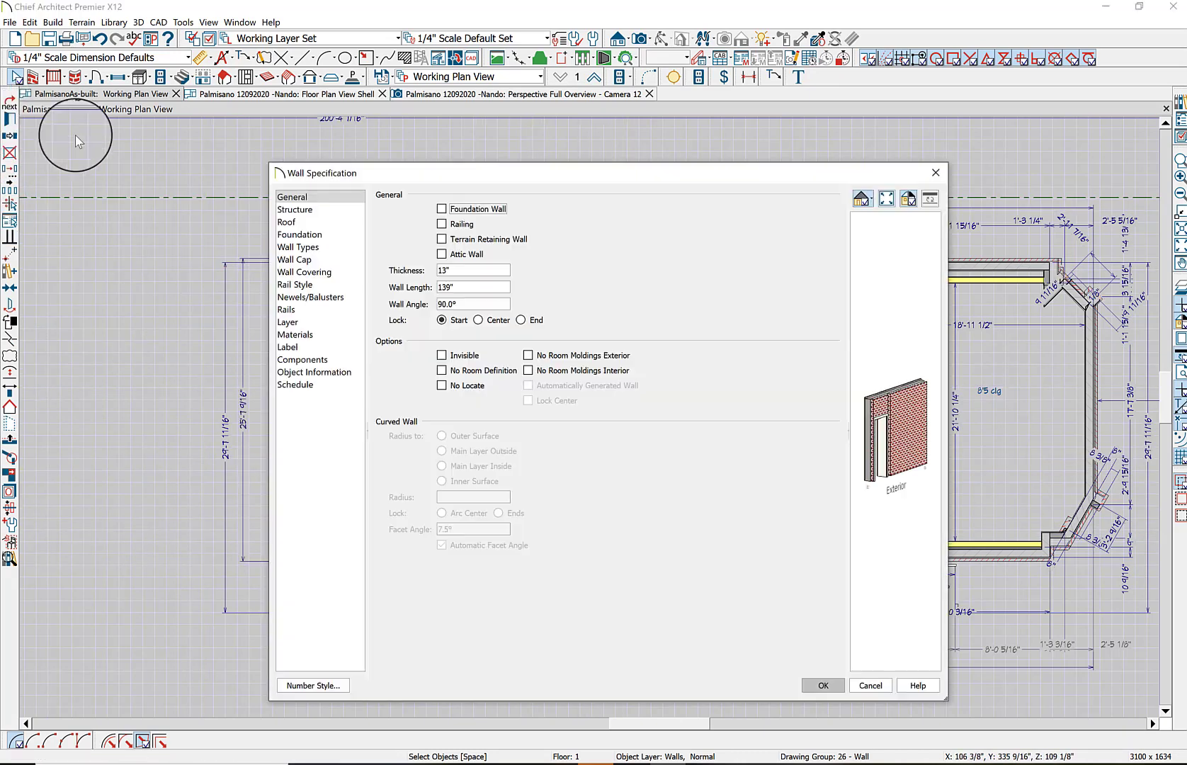
pyautogui.click(314, 248)
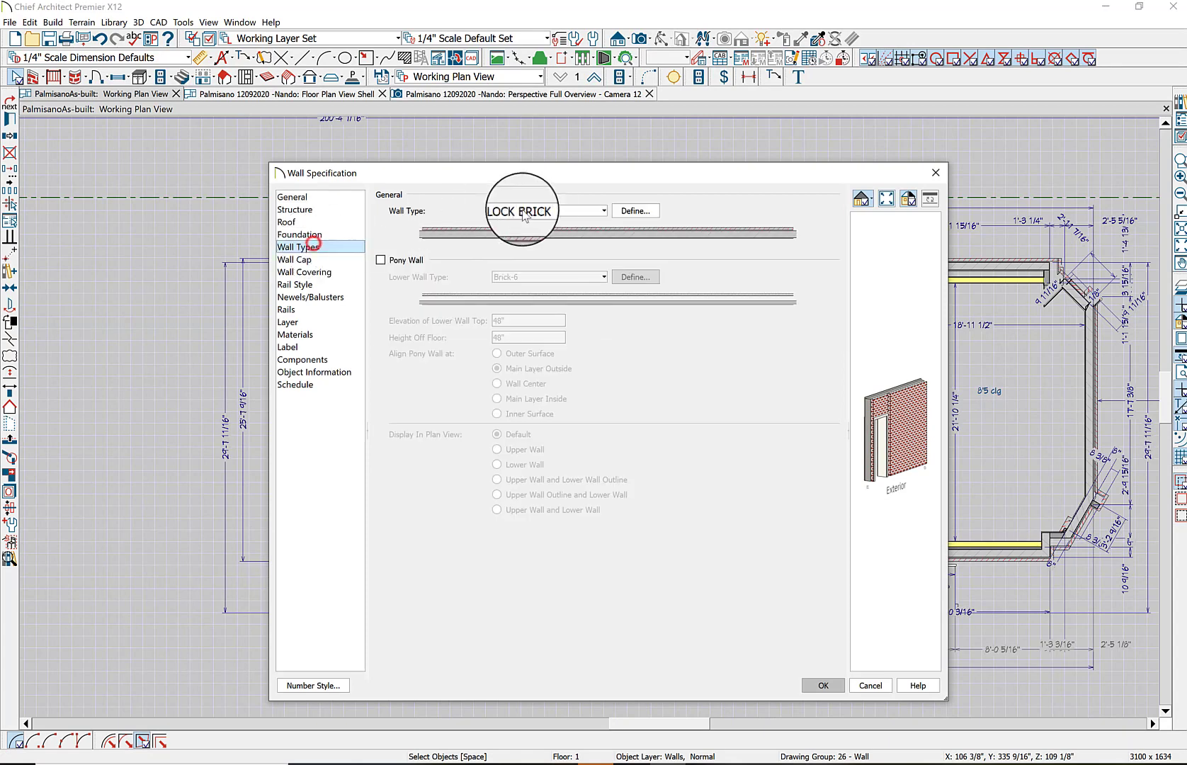
pyautogui.click(603, 211)
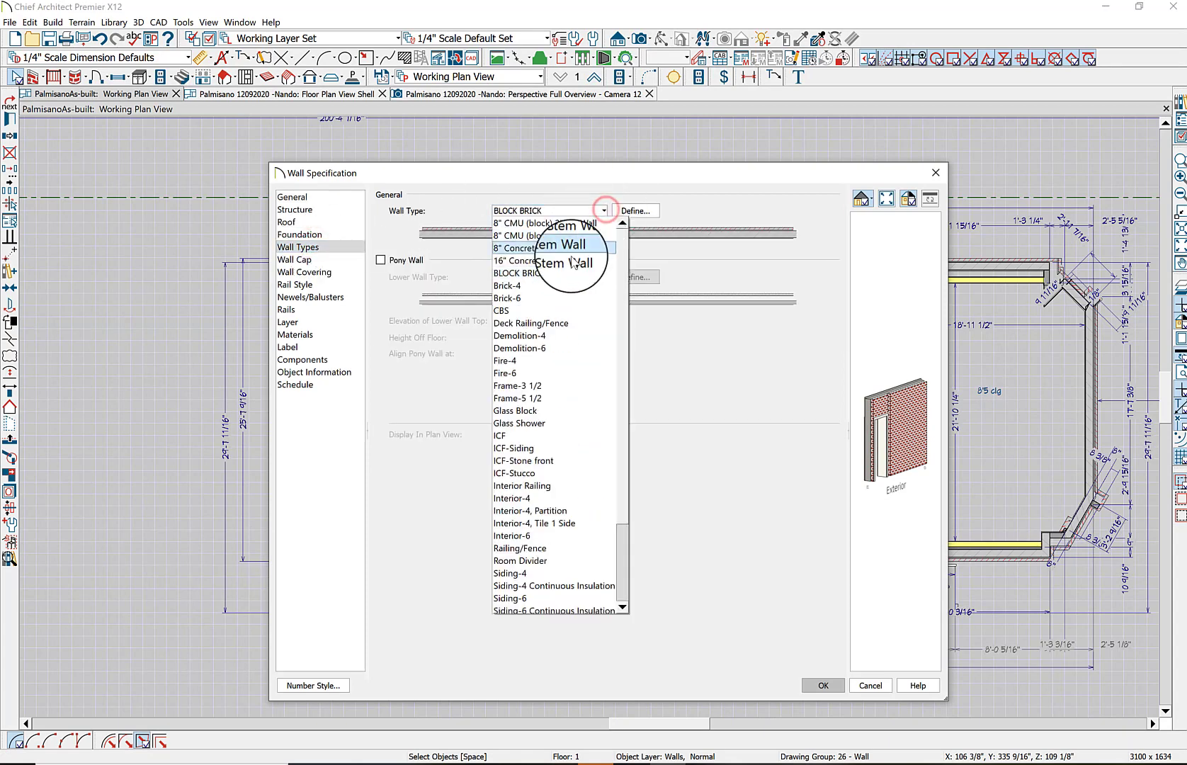
pyautogui.click(557, 425)
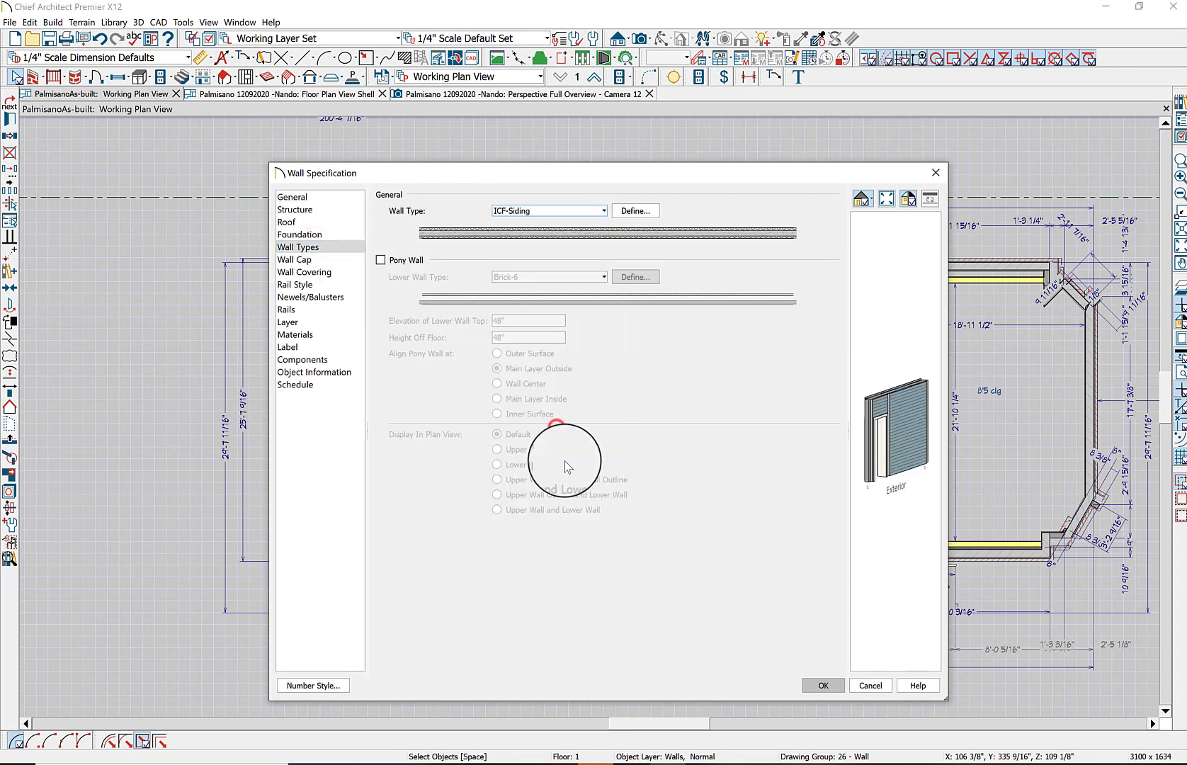
pyautogui.click(604, 211)
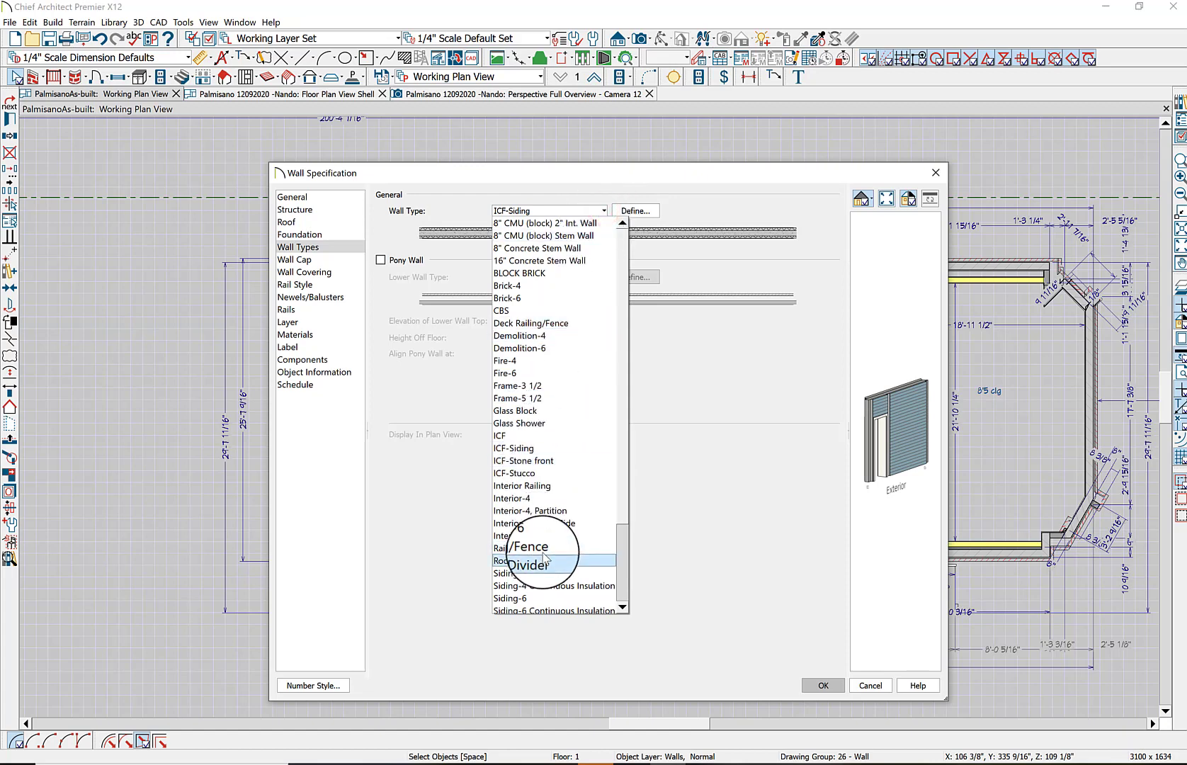
pyautogui.click(545, 499)
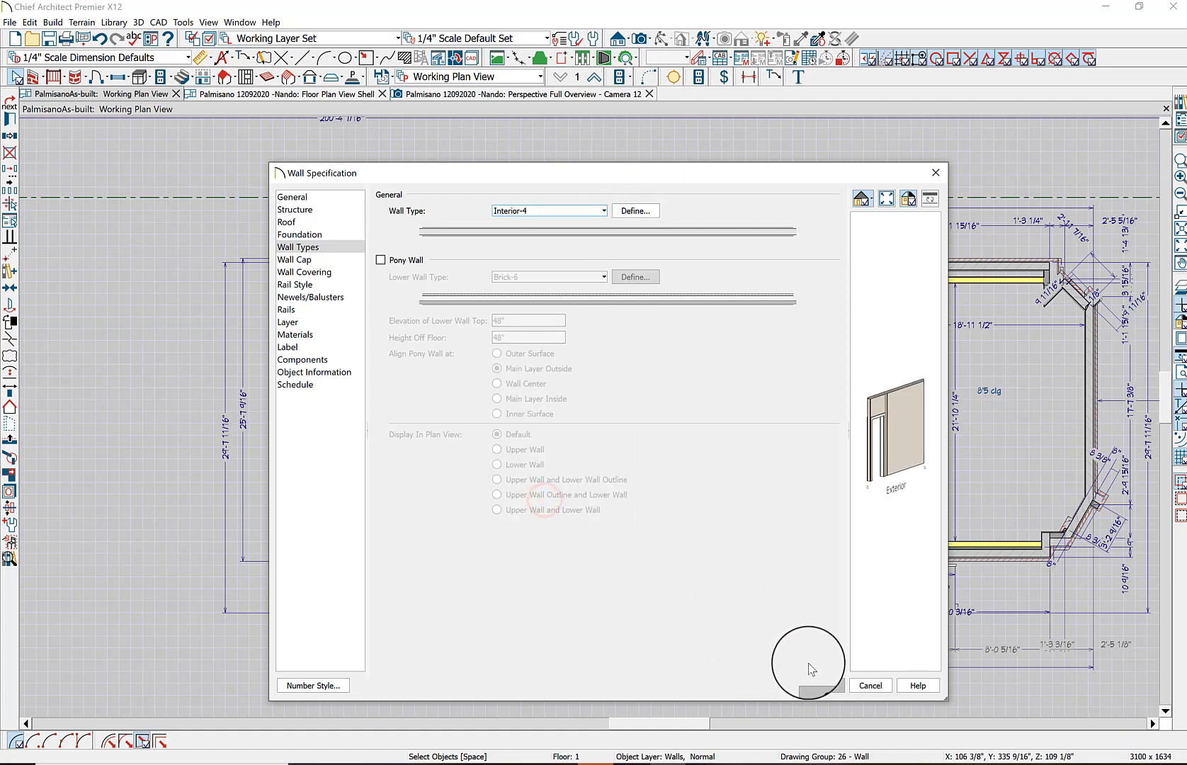
pyautogui.click(820, 686)
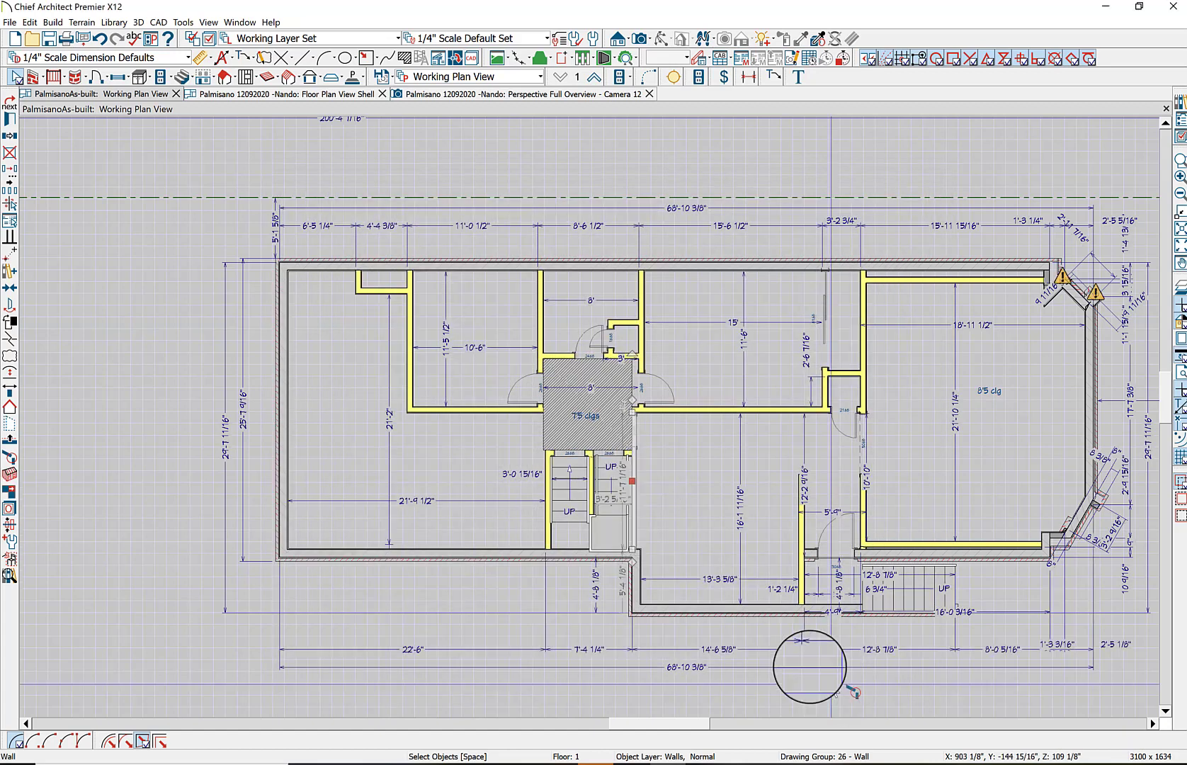
pyautogui.click(703, 482)
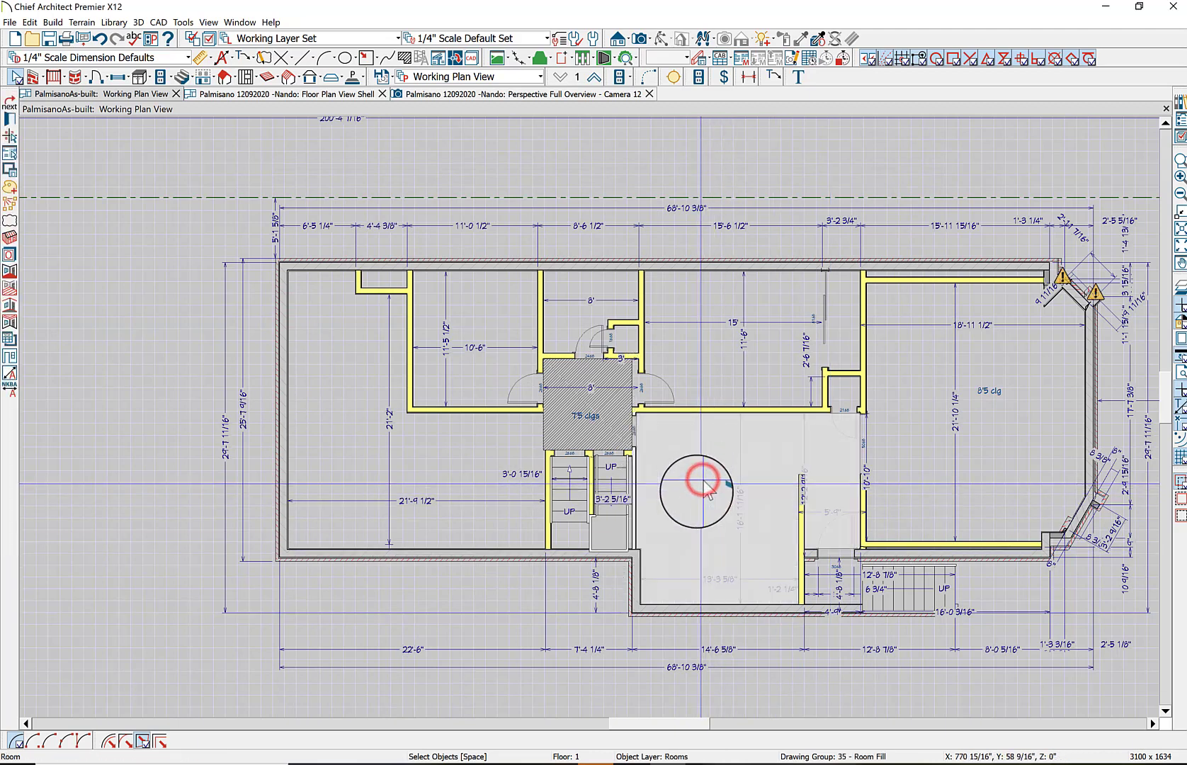
pyautogui.click(630, 527)
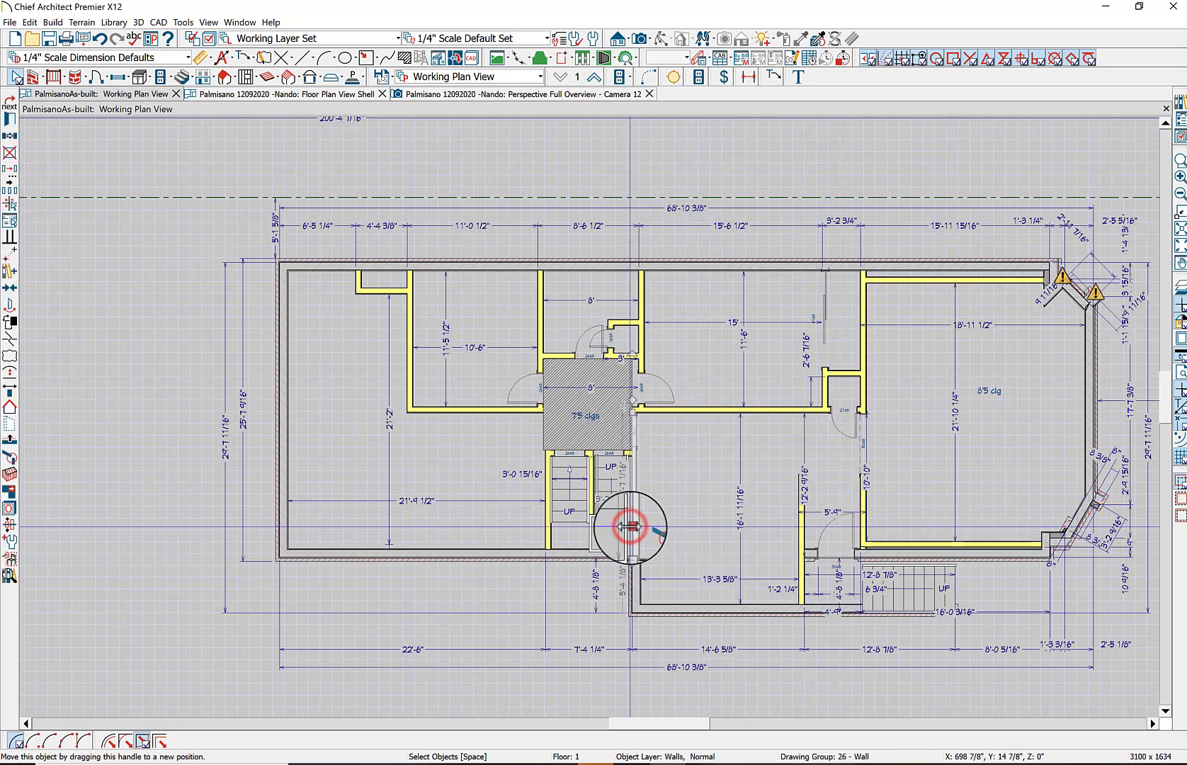
pyautogui.click(742, 448)
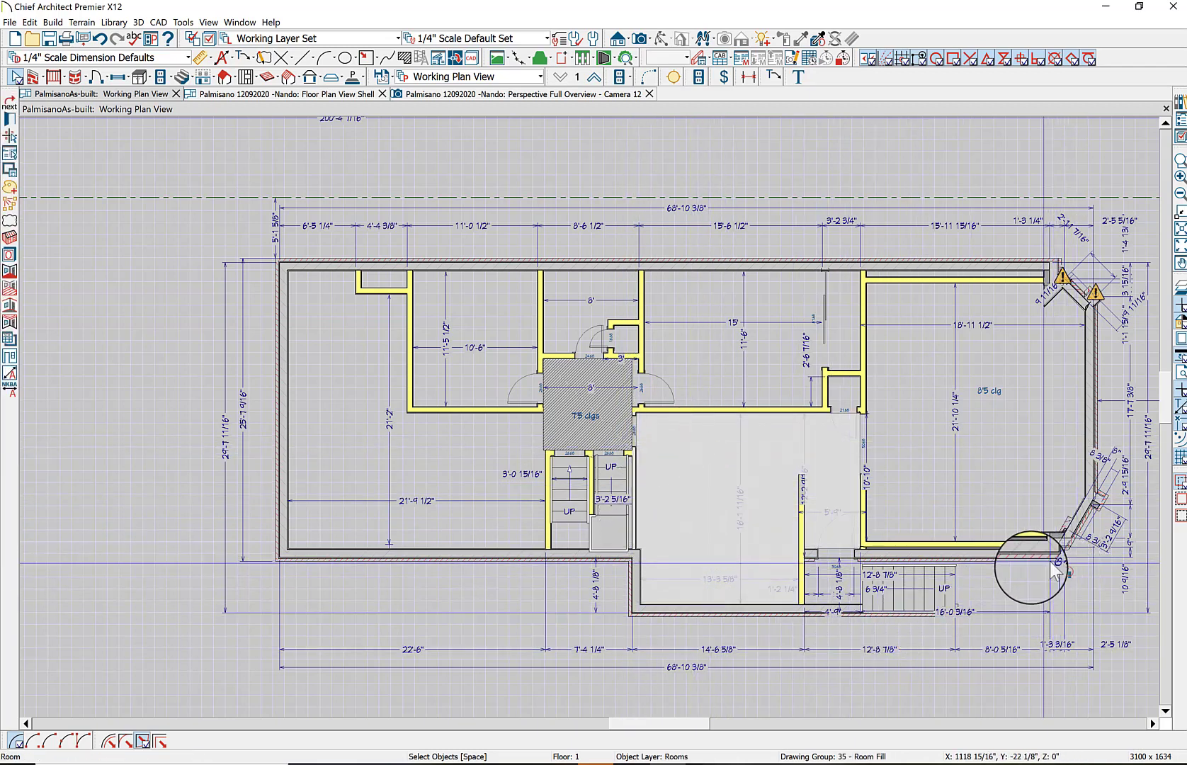
pyautogui.press('Escape')
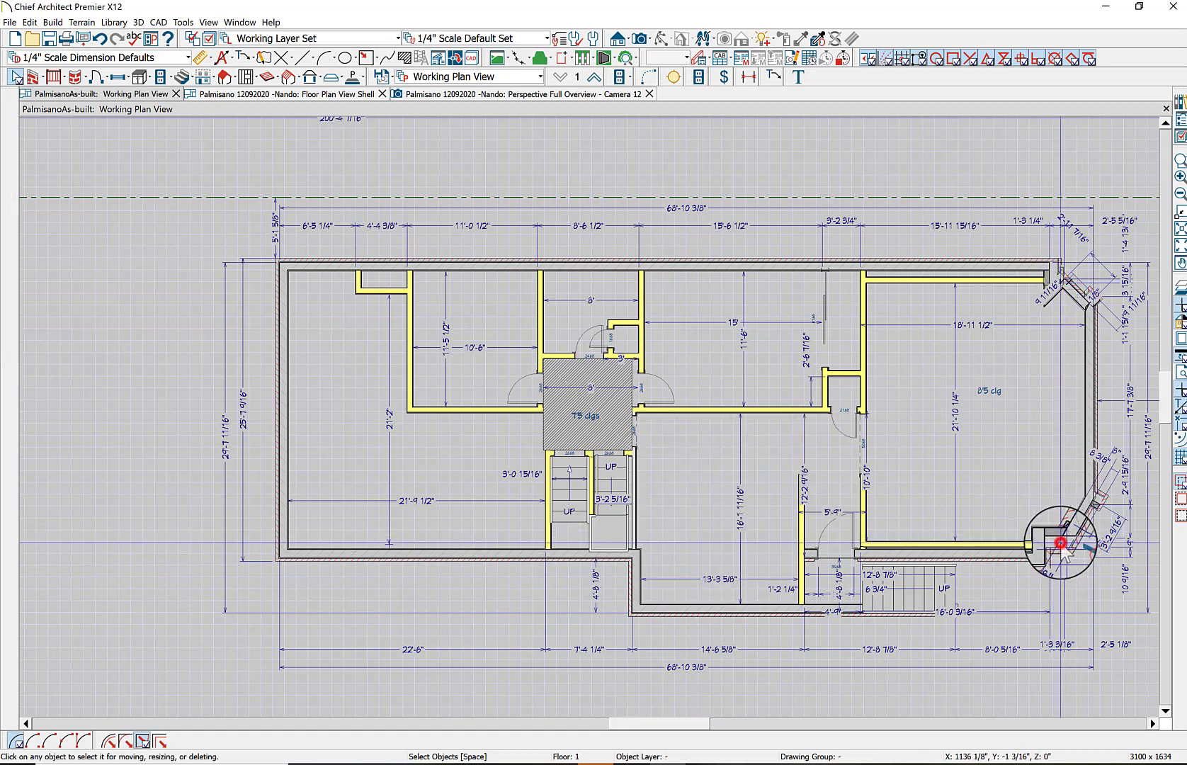
# Assign the BLOCK BRICK wall type to the two short return walls where the bay meets the main exterior walls
pyautogui.click(1061, 540)
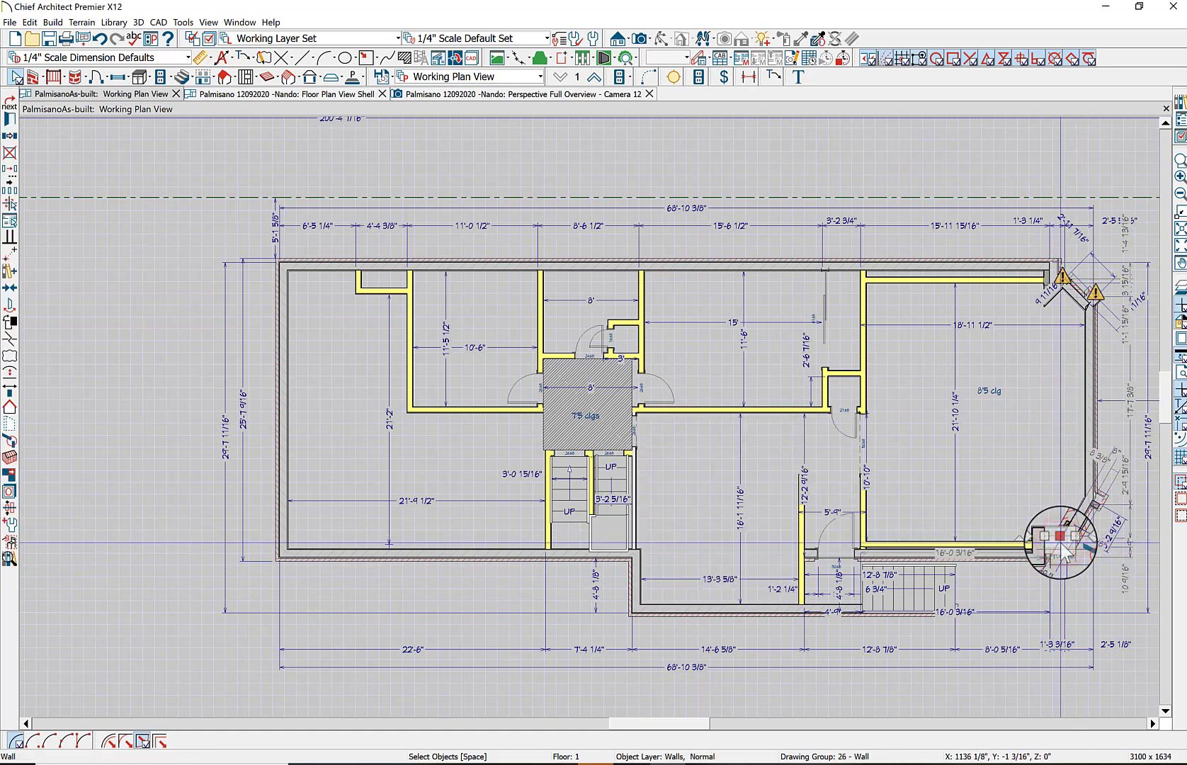
pyautogui.click(1050, 279)
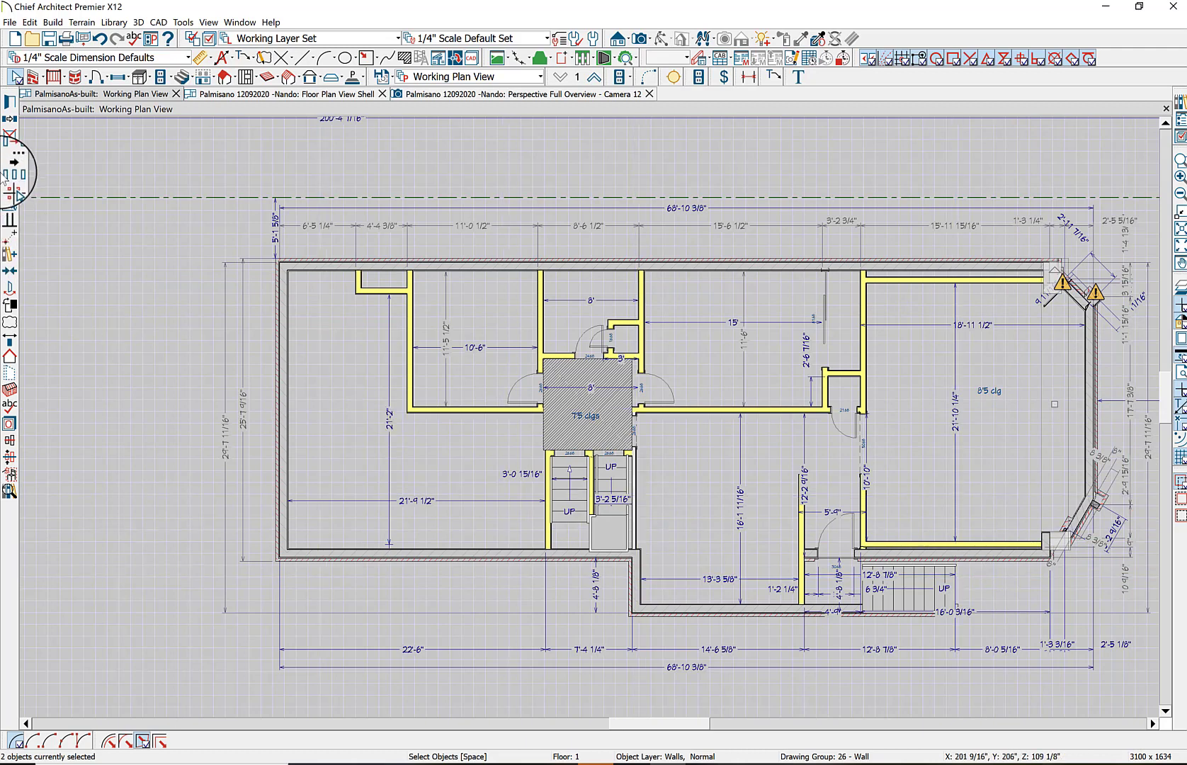
pyautogui.click(11, 105)
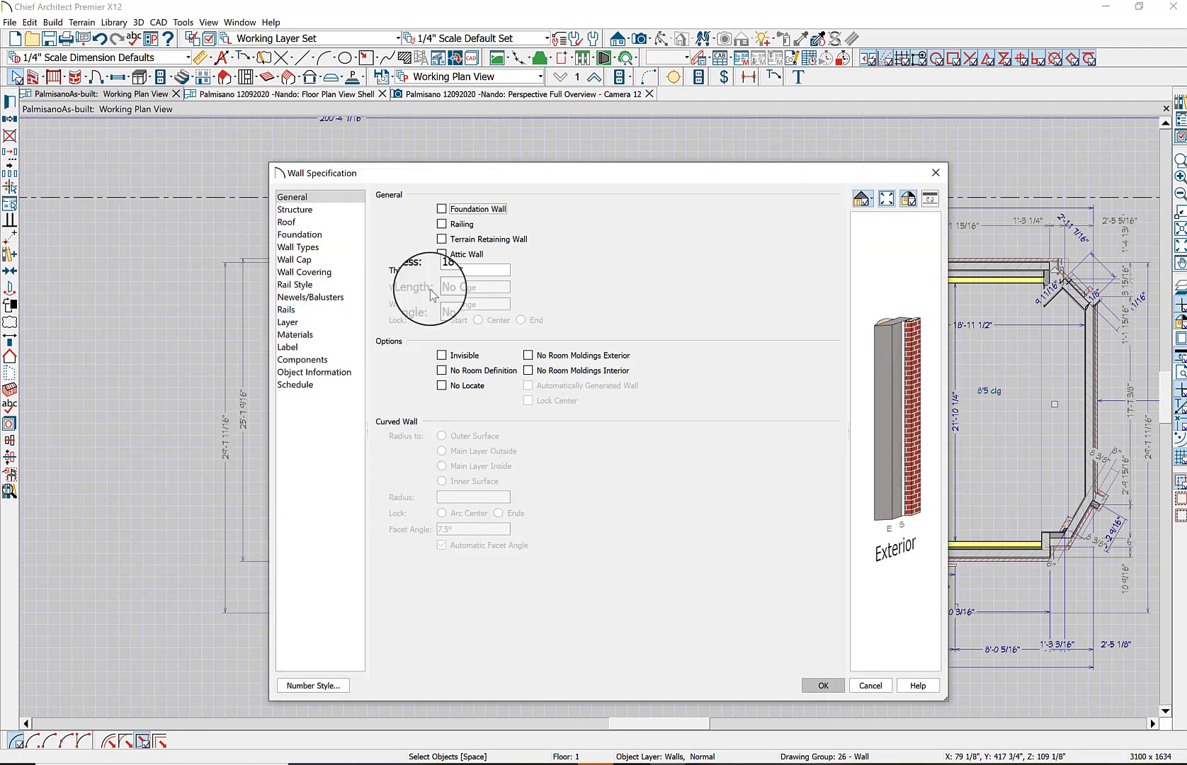
pyautogui.click(331, 248)
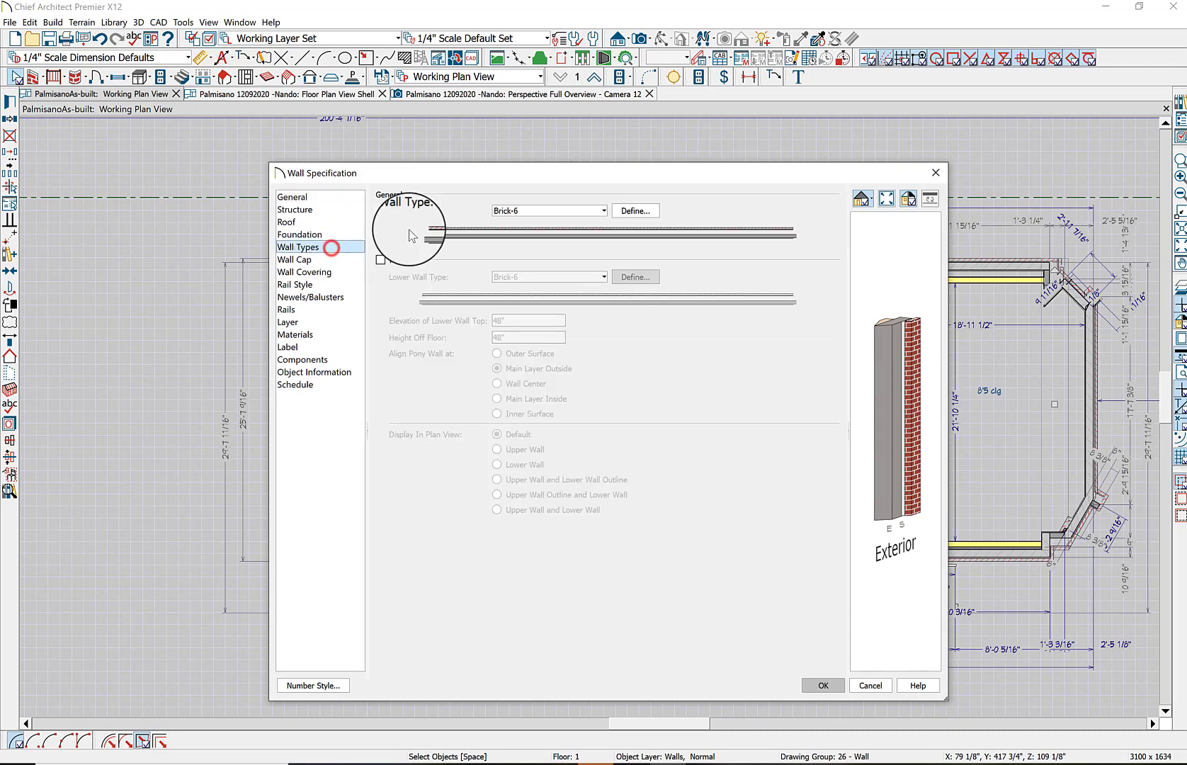
pyautogui.click(605, 212)
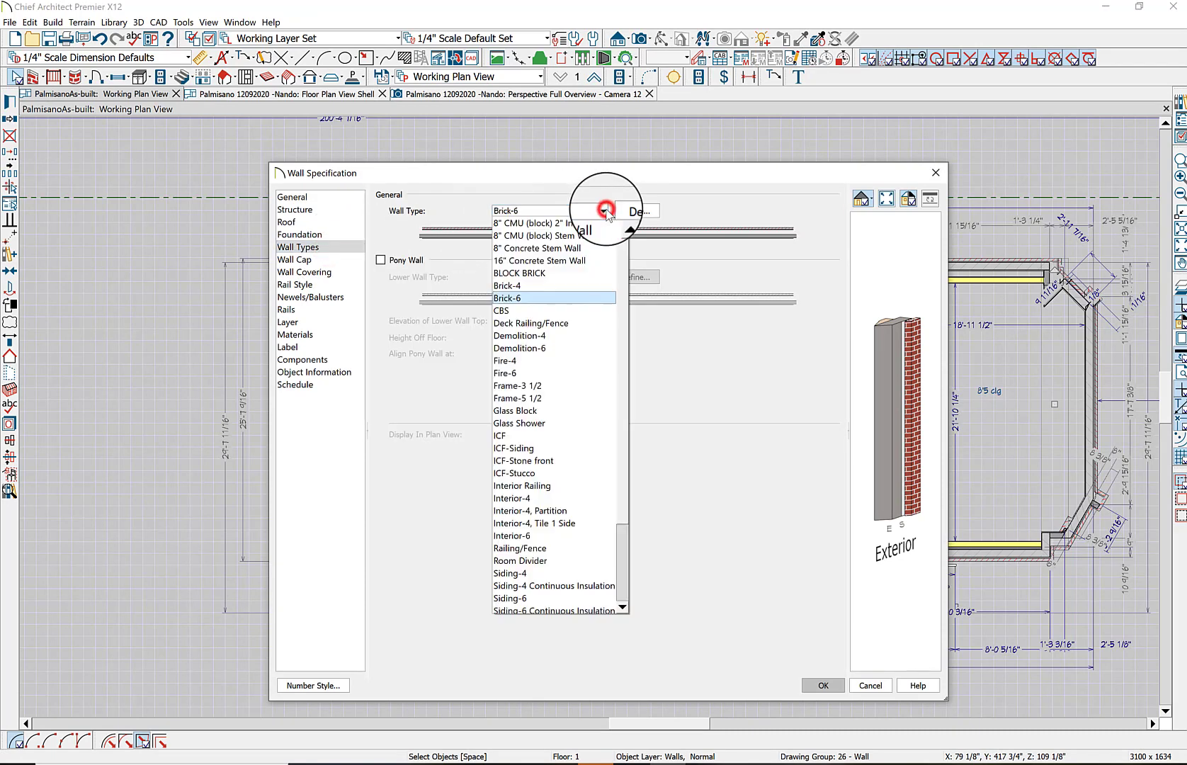
pyautogui.click(557, 271)
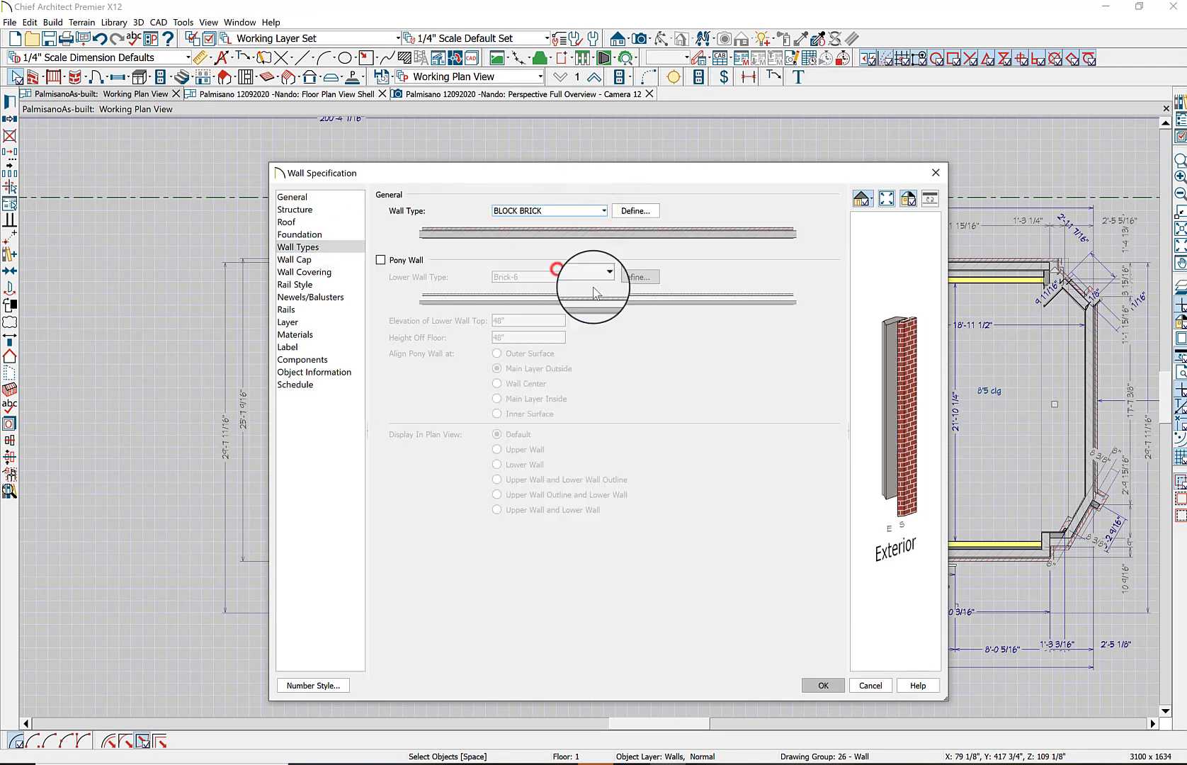
pyautogui.click(806, 687)
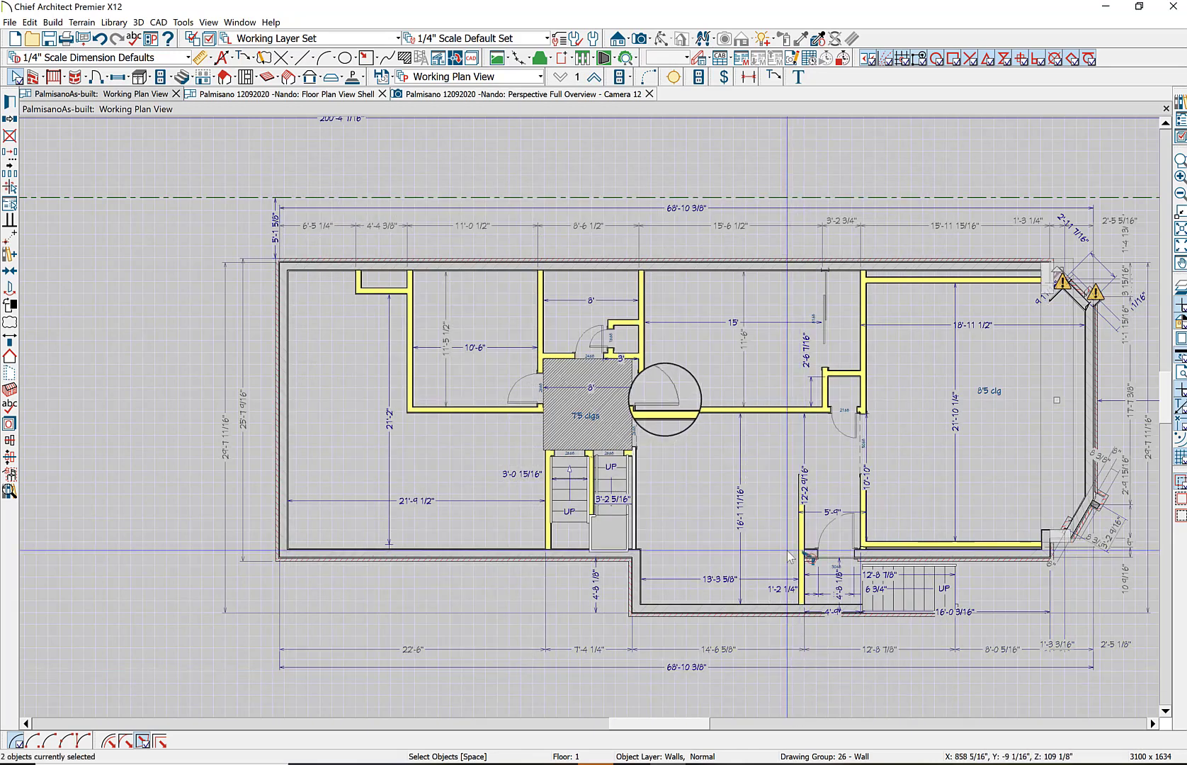
pyautogui.click(670, 408)
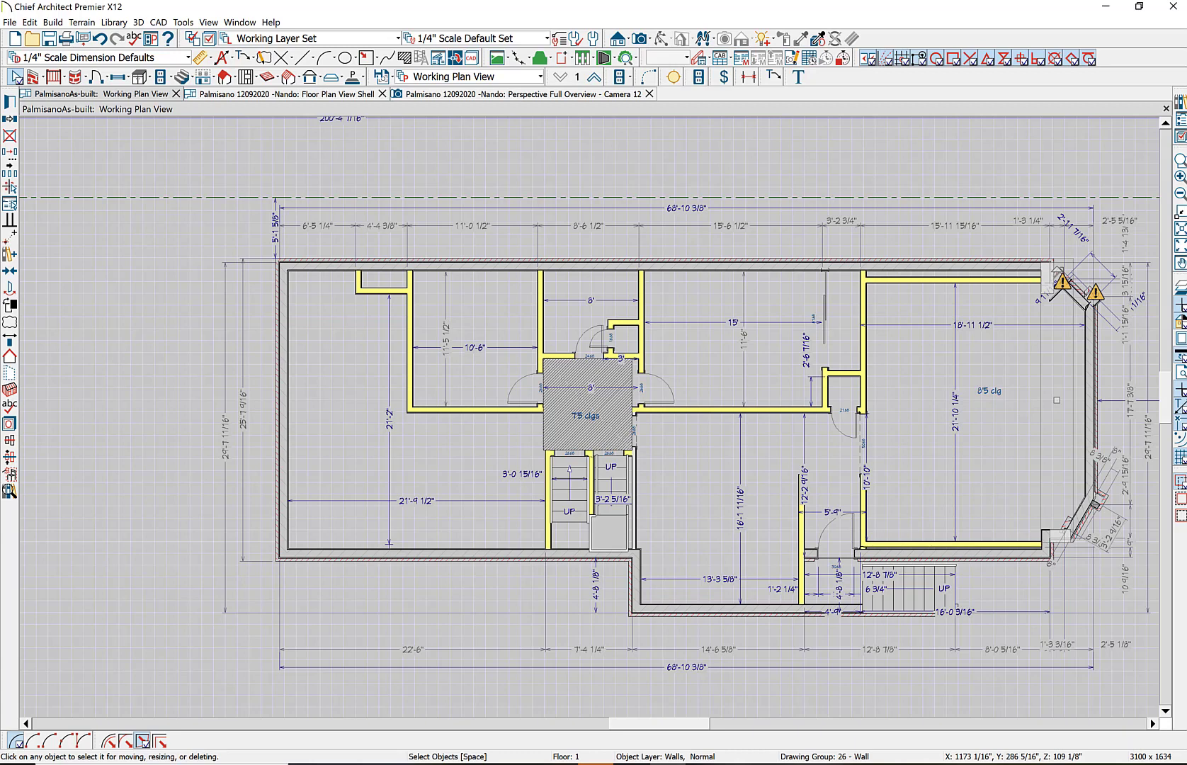
pyautogui.click(1040, 250)
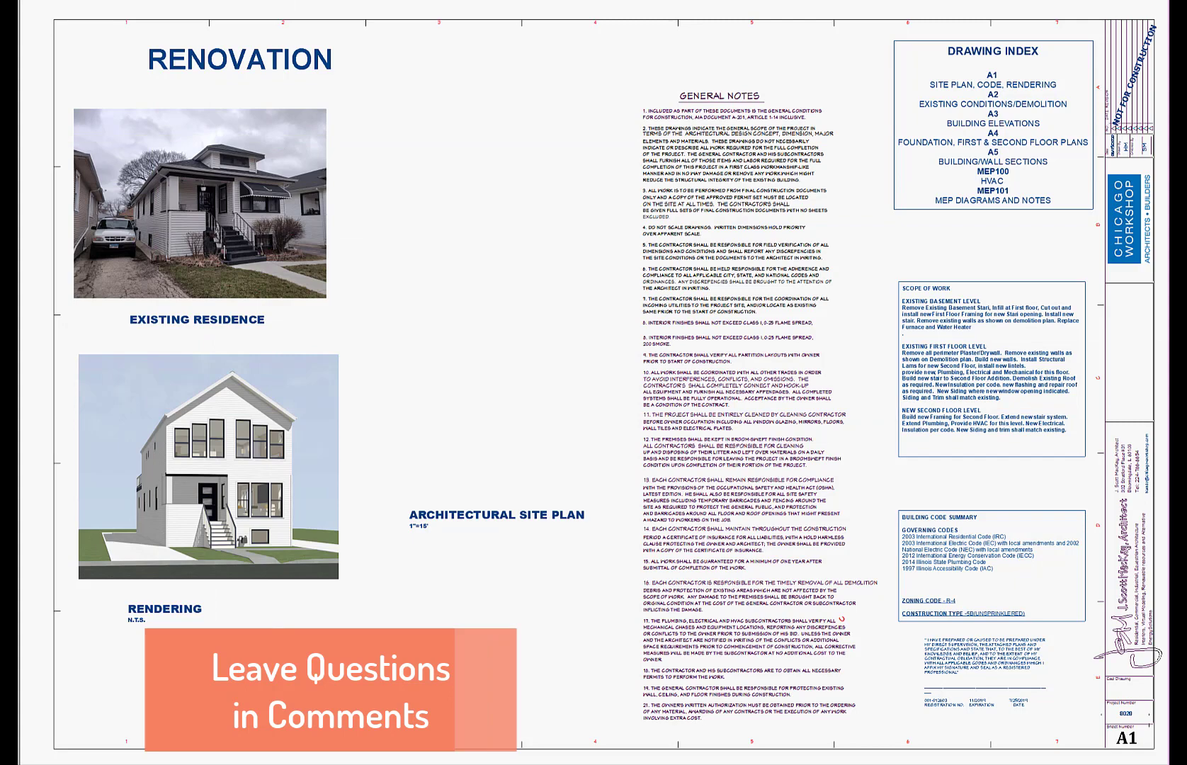
pyautogui.press('pagedown')
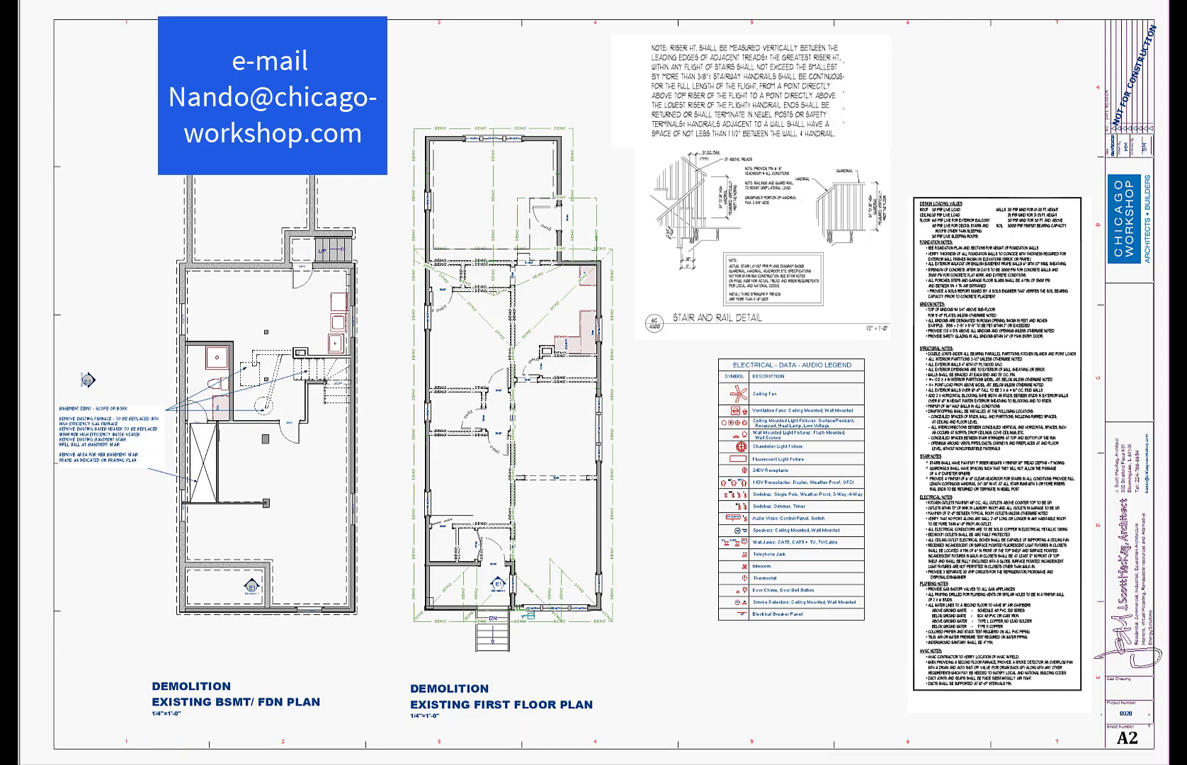
pyautogui.press('pagedown')
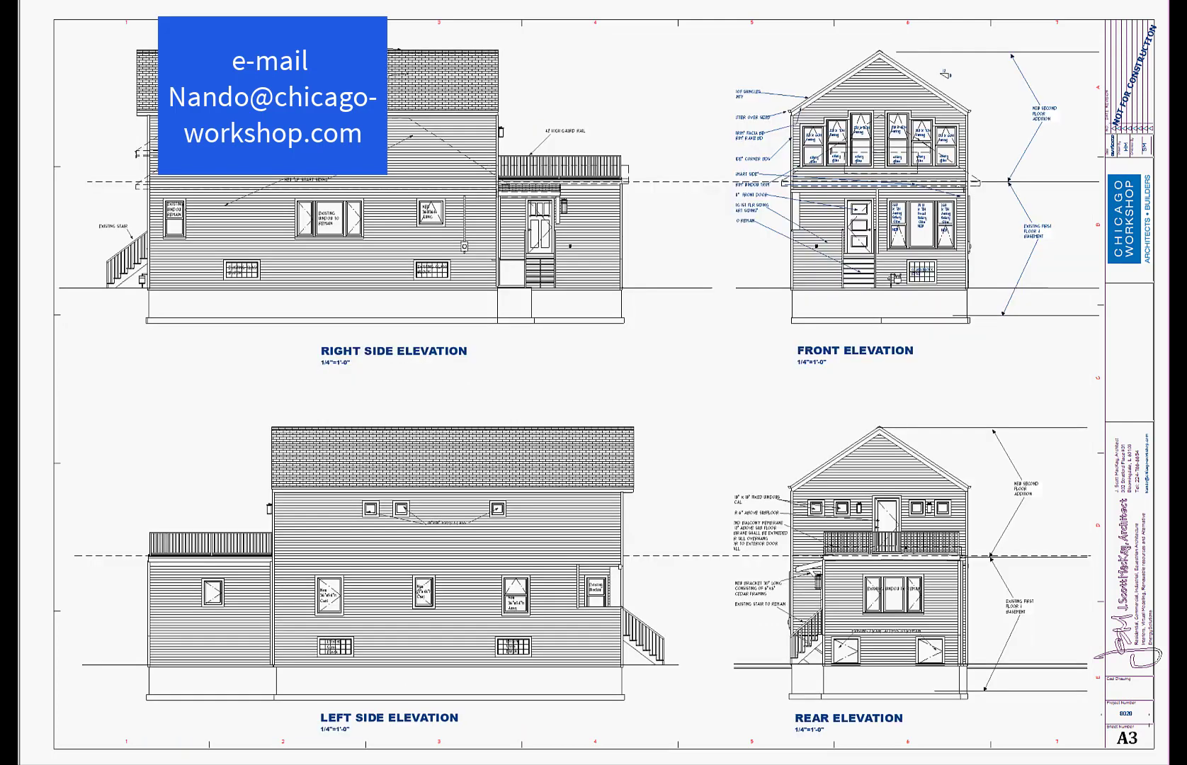